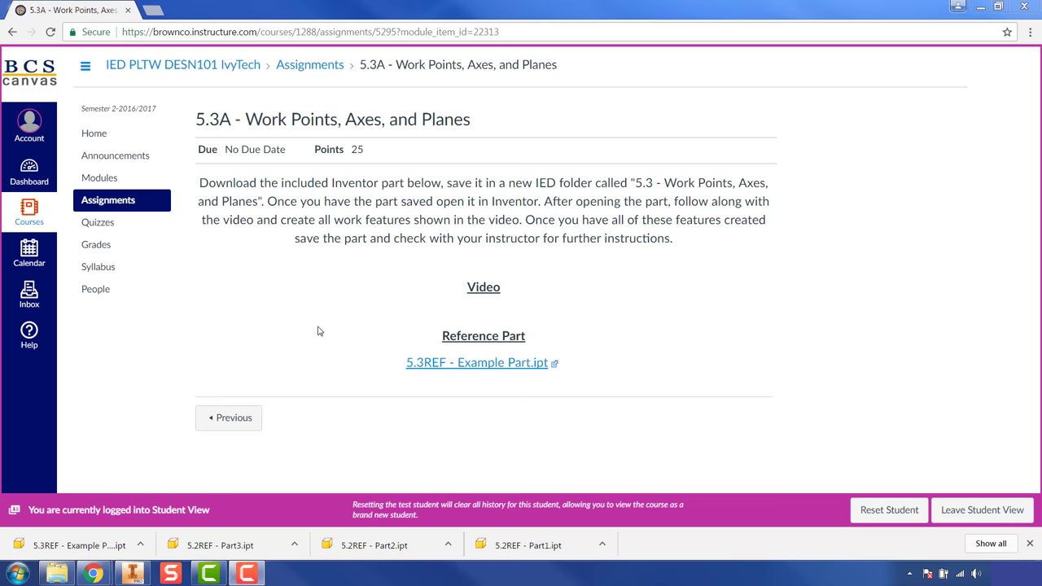
Open the IED folder in the file explorer to check for the 5.3 - Work Points, Axes, and Planes folder, and return to the assignment page.
{"action": "left_click", "coordinate": [51, 574]}
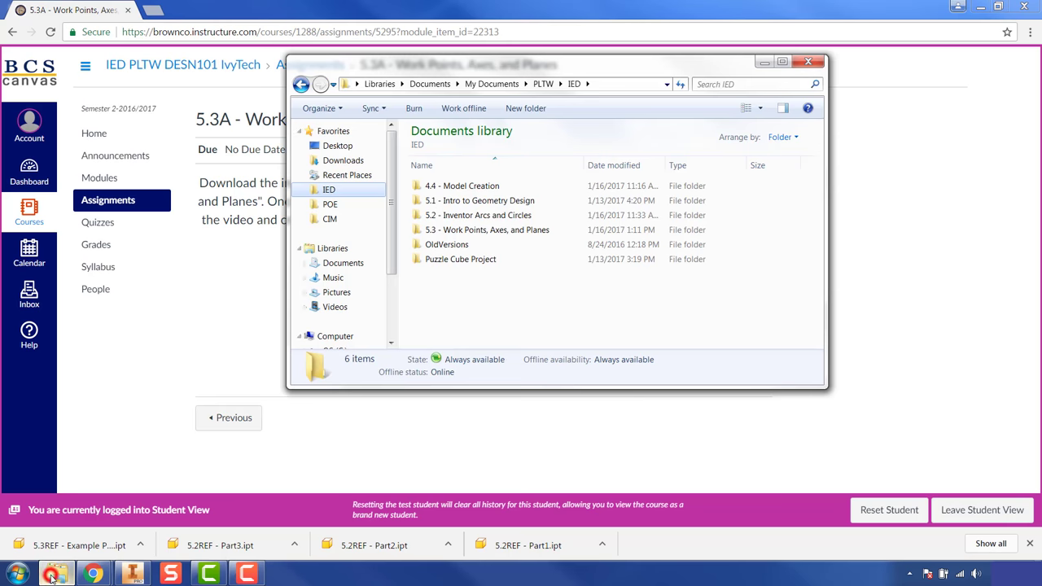
{"action": "left_click", "coordinate": [330, 191]}
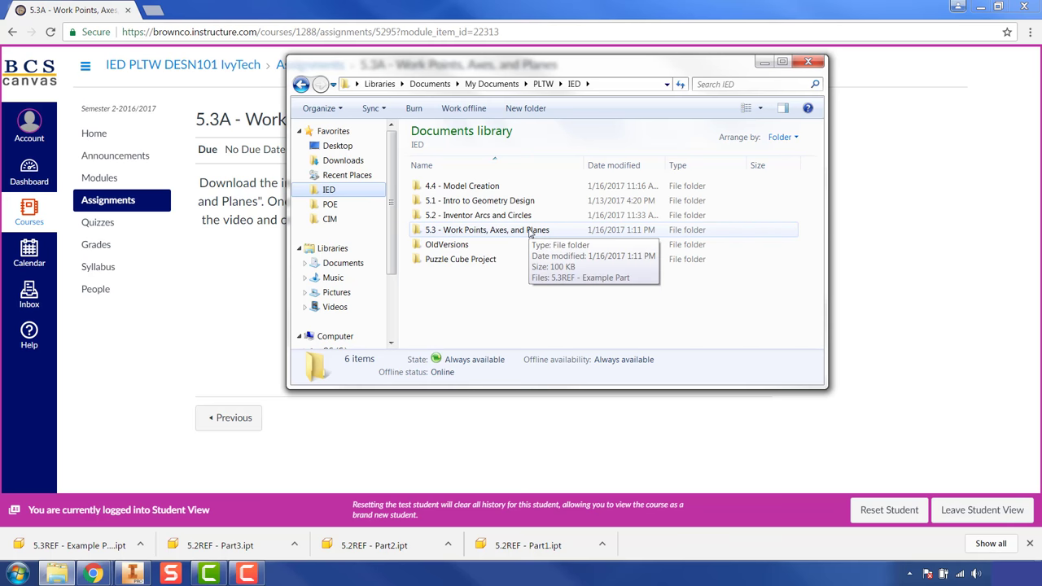
{"action": "left_click", "coordinate": [188, 303]}
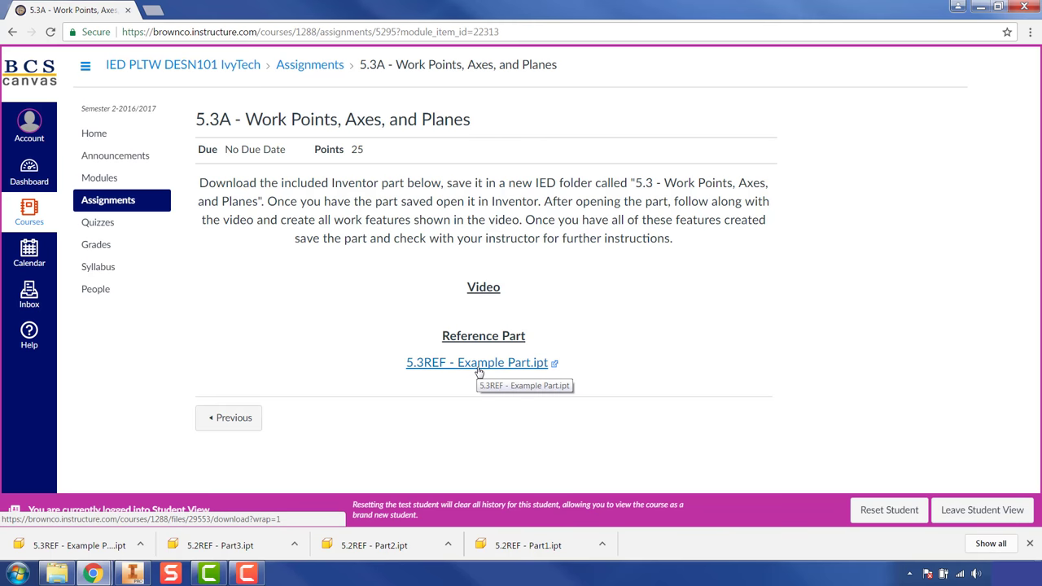
Reveal the downloaded 5.3REF - Example Part in its containing folder and copy it.
{"action": "left_click", "coordinate": [140, 545]}
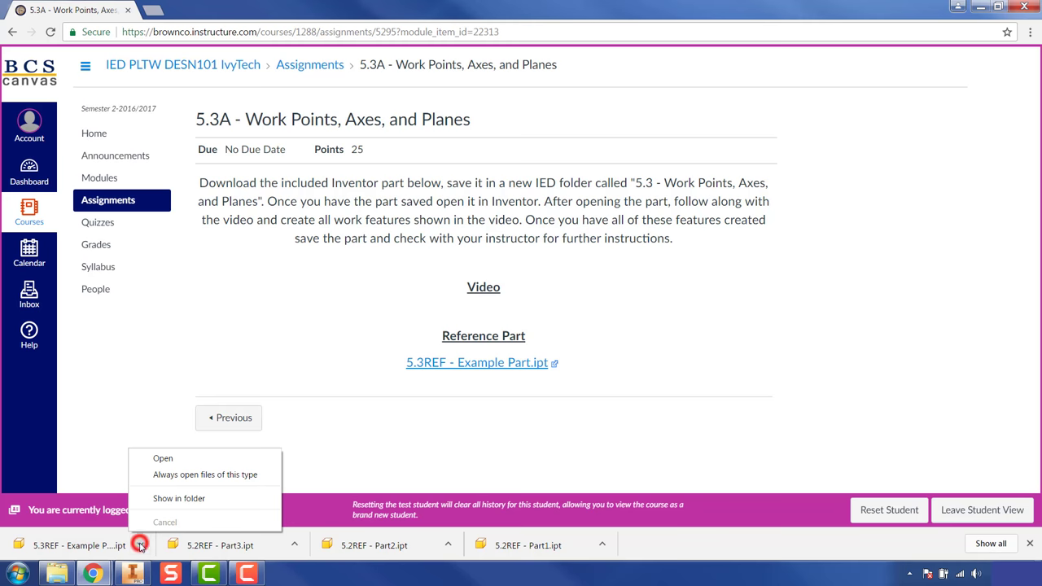
{"action": "left_click", "coordinate": [163, 499]}
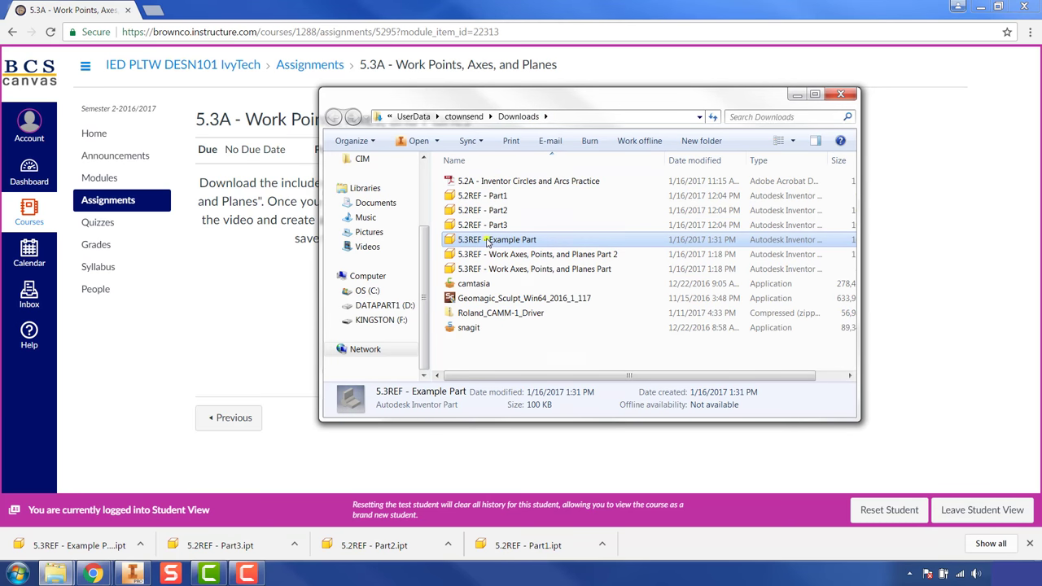
{"action": "right_click", "coordinate": [488, 241]}
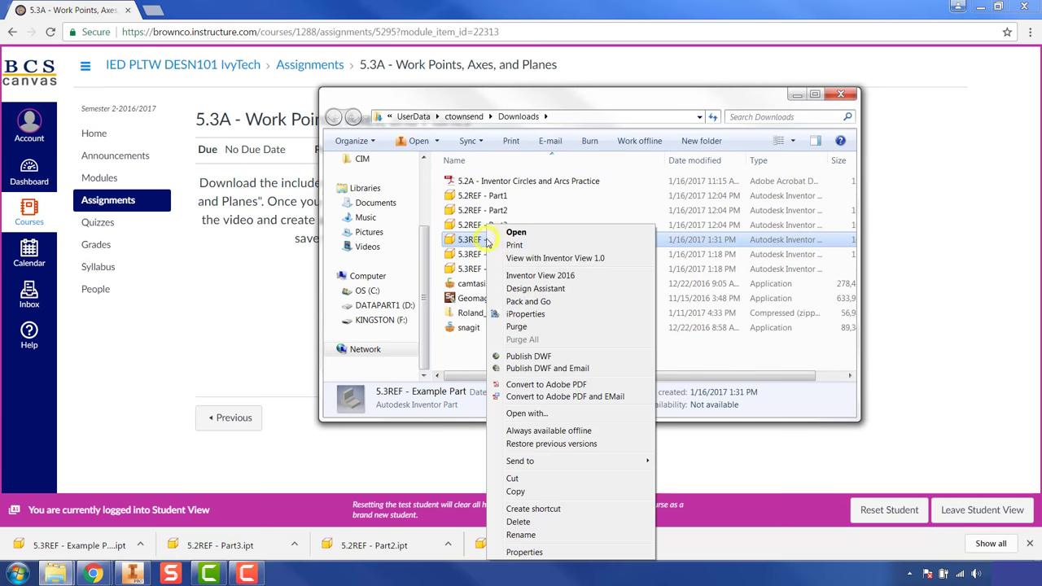
{"action": "left_click", "coordinate": [539, 492]}
Open 5.3 - Work Points, Axes, and Planes in the IED folder to check for the example part, and close the window without pasting.
{"action": "left_click_drag", "start_coordinate": [425, 260], "coordinate": [421, 192]}
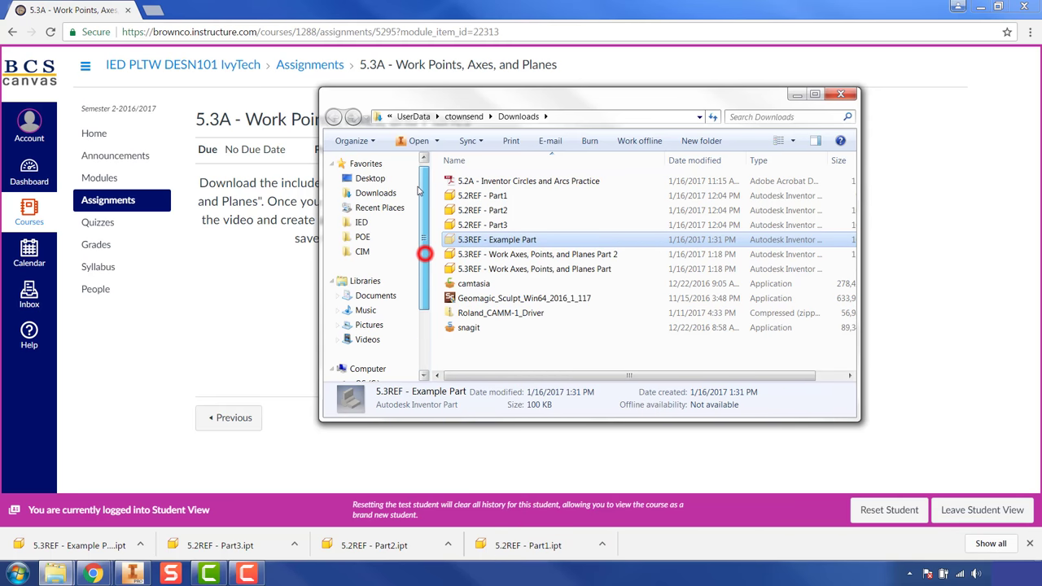
{"action": "left_click", "coordinate": [361, 222]}
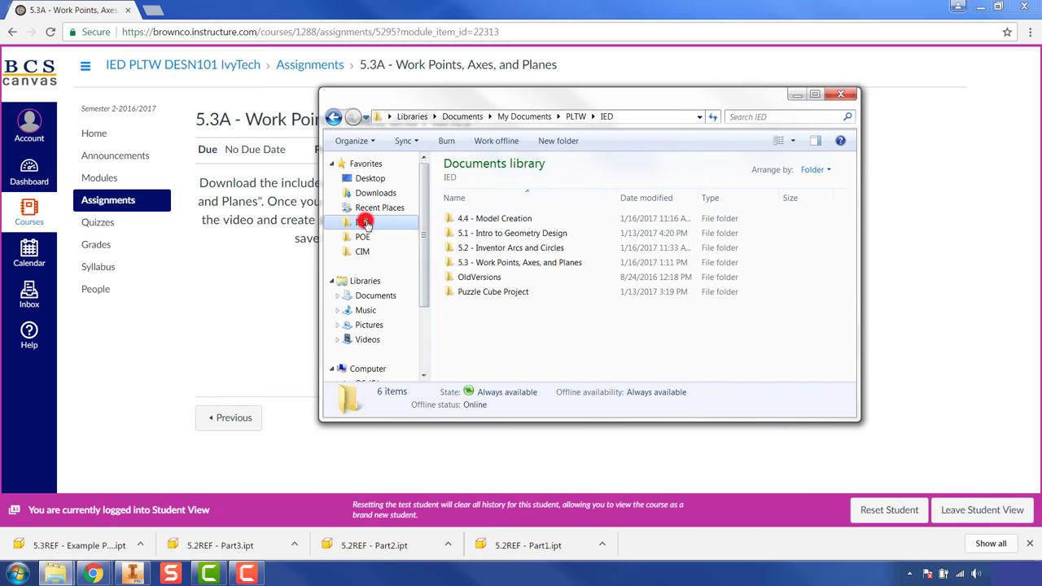
{"action": "double_click", "coordinate": [465, 262]}
{"action": "right_click", "coordinate": [493, 277]}
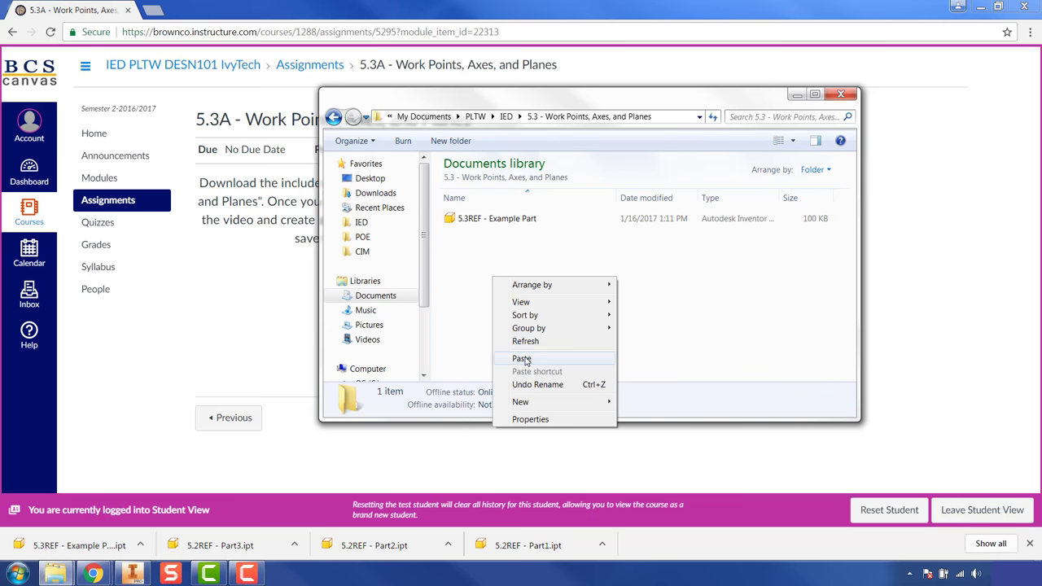
{"action": "left_click", "coordinate": [455, 288]}
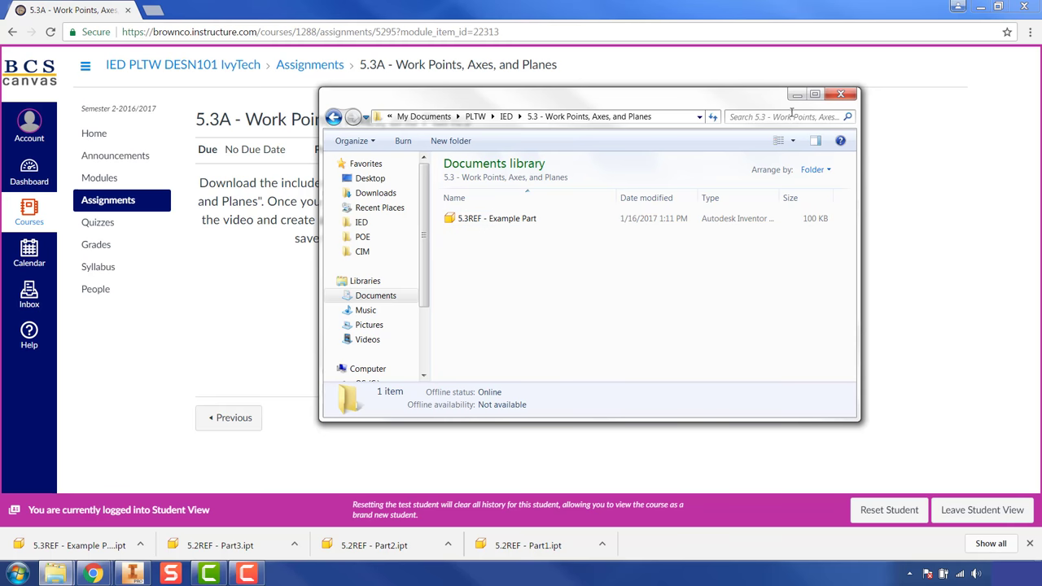
{"action": "left_click", "coordinate": [842, 93]}
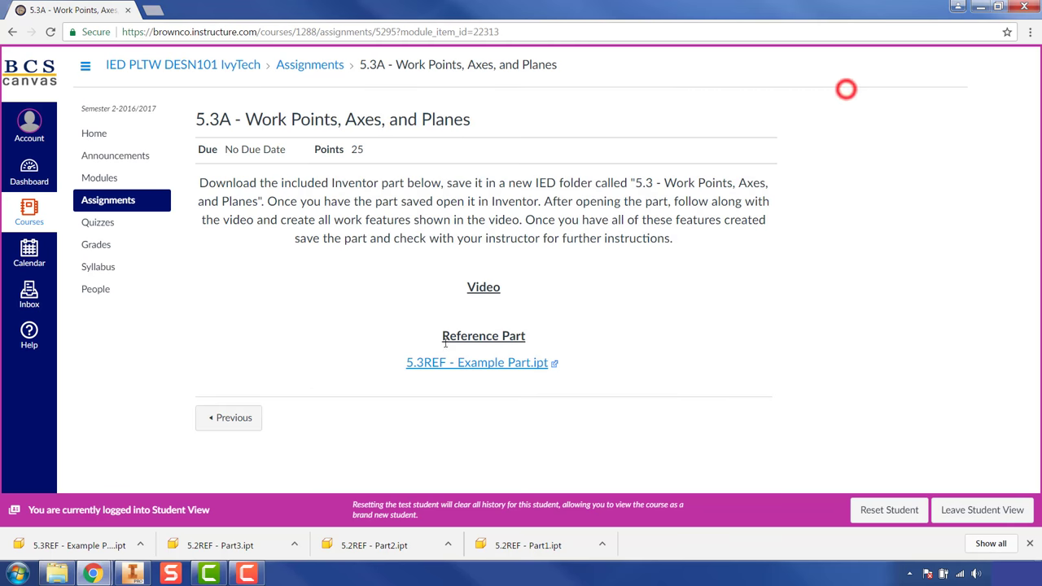
Switch to Inventor and expand the Origin folder of 5.3REF - Example Part.
{"action": "left_click", "coordinate": [132, 574]}
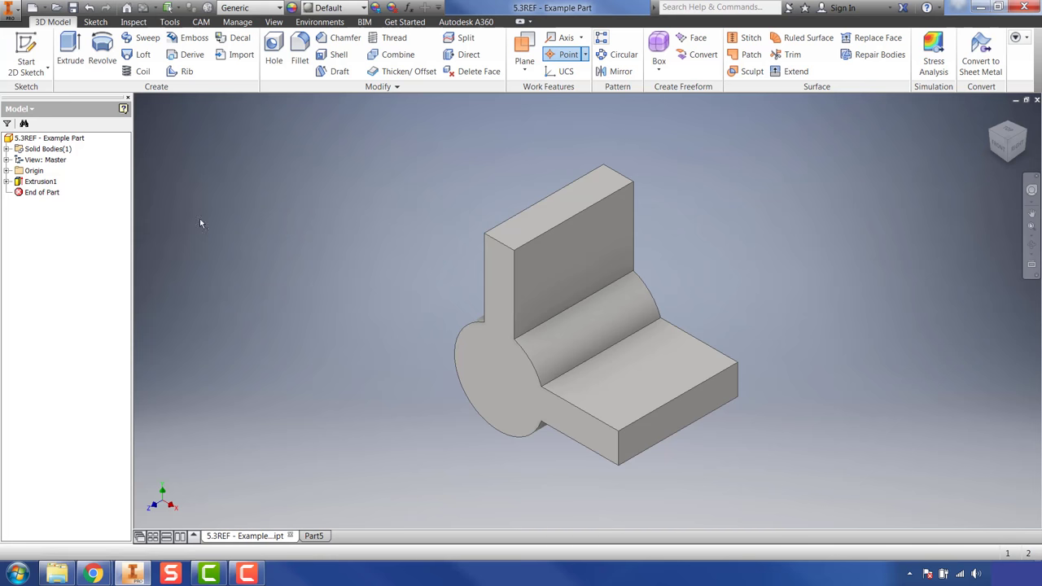
{"action": "left_click", "coordinate": [7, 171]}
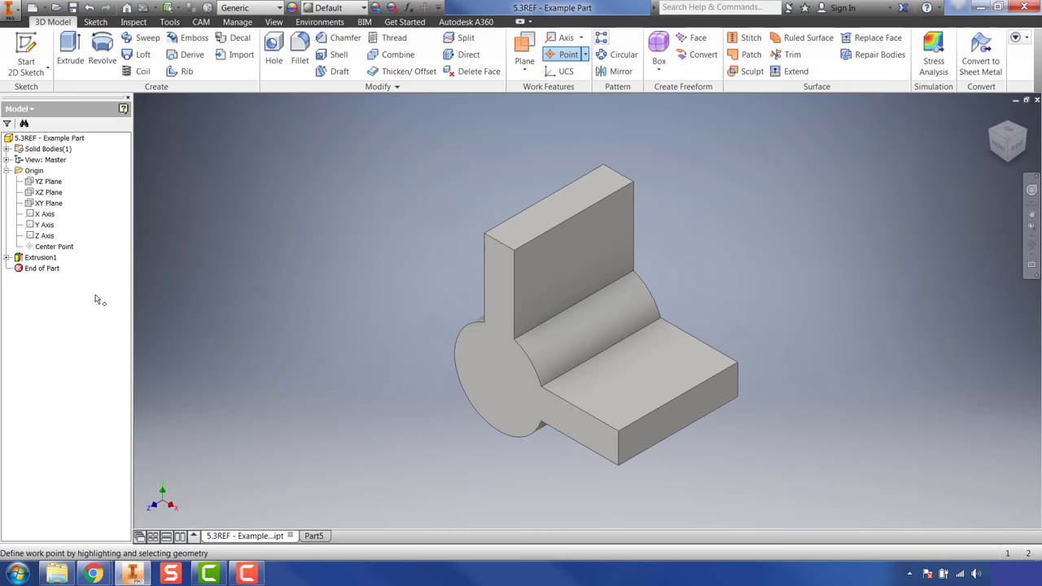
View the origin planes of the empty Part5 by starting a 2D sketch, and return to 5.3REF - Example Part.
{"action": "left_click", "coordinate": [314, 535]}
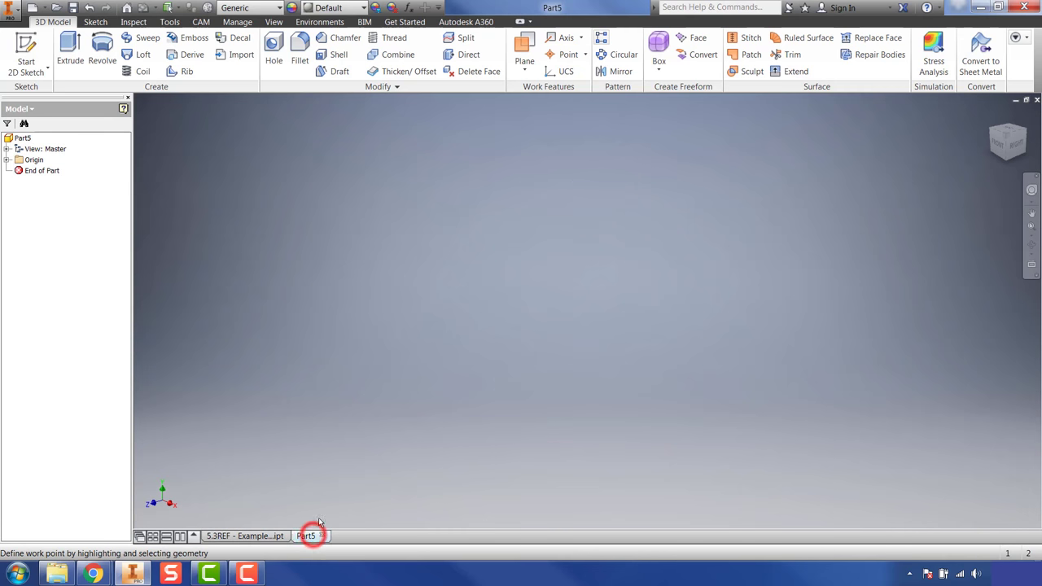
{"action": "left_click", "coordinate": [26, 45]}
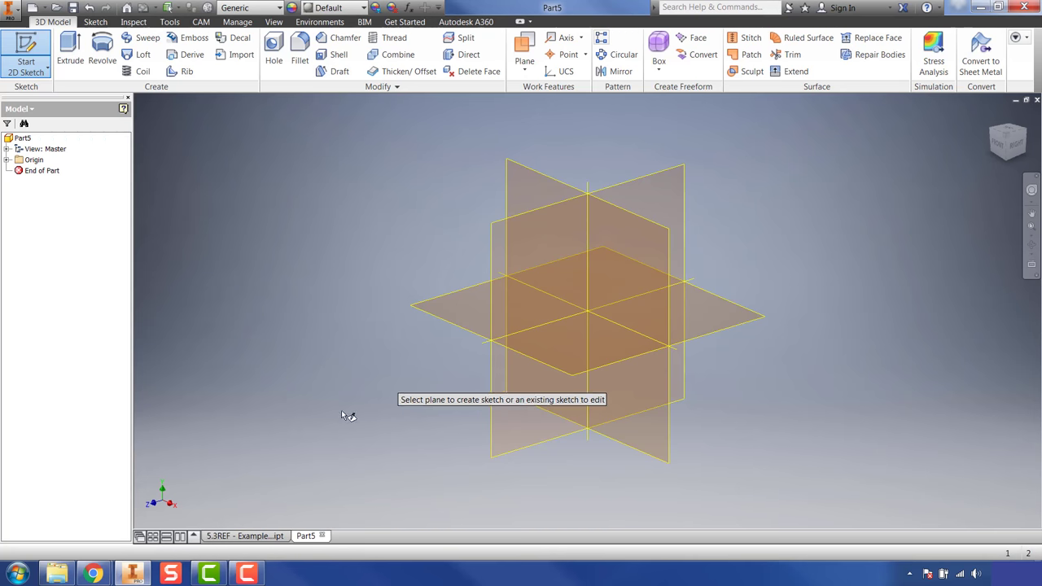
{"action": "left_click", "coordinate": [254, 537]}
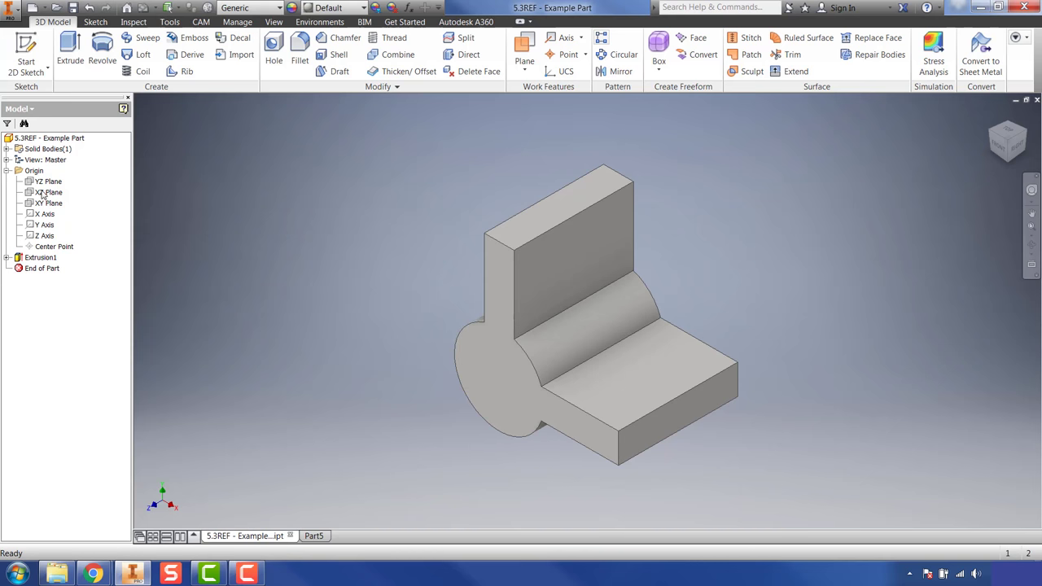
{"action": "left_click", "coordinate": [24, 45]}
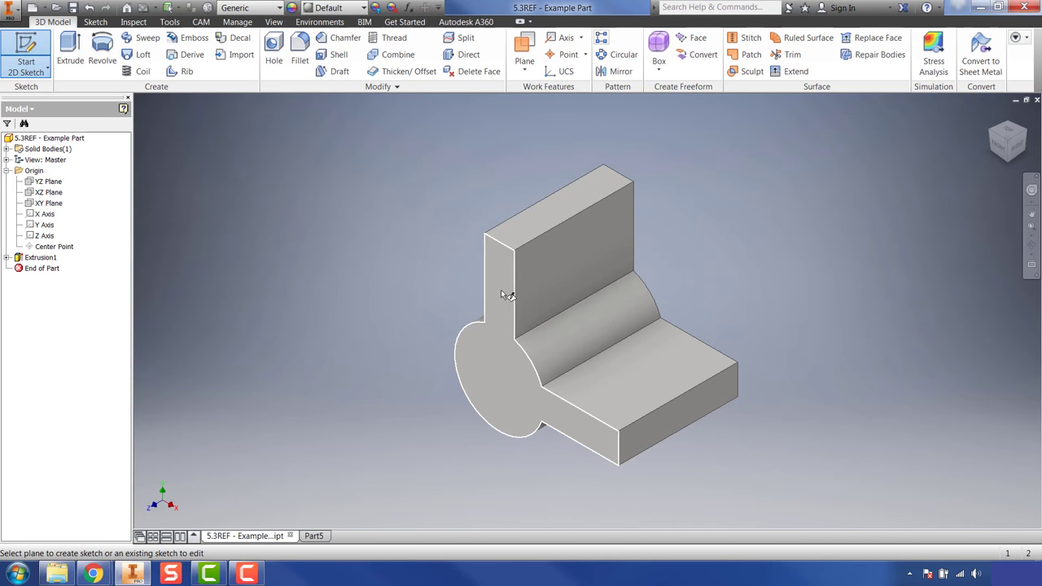
{"action": "left_click", "coordinate": [49, 192]}
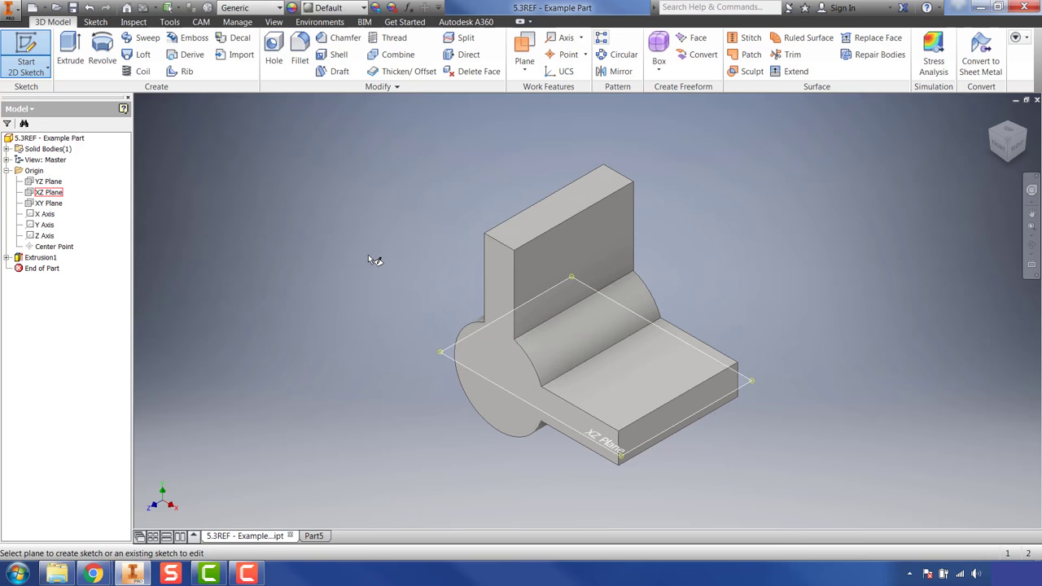
{"action": "key", "text": "Escape"}
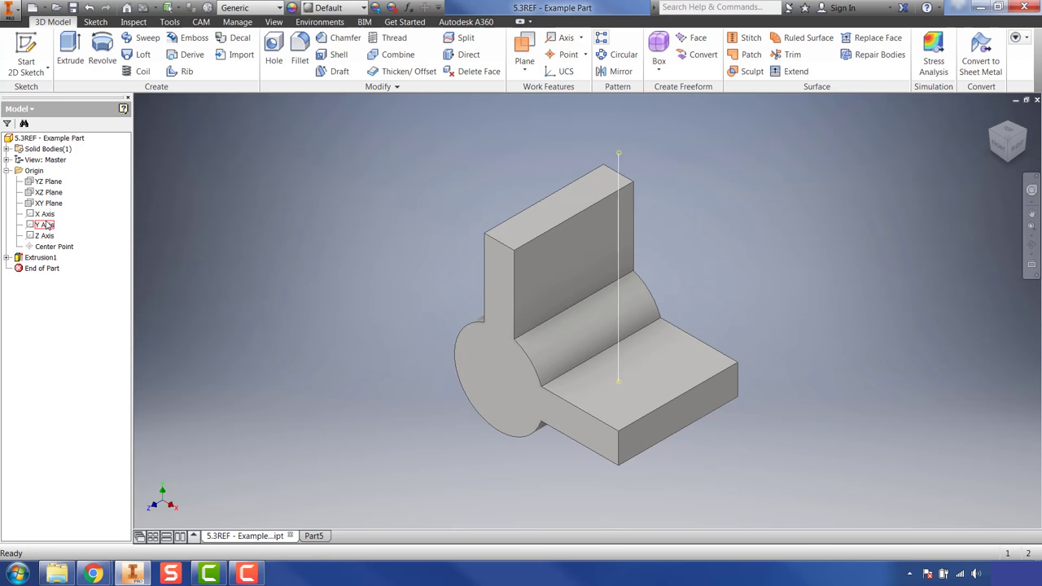
{"action": "left_click", "coordinate": [449, 155]}
{"action": "left_click", "coordinate": [490, 144]}
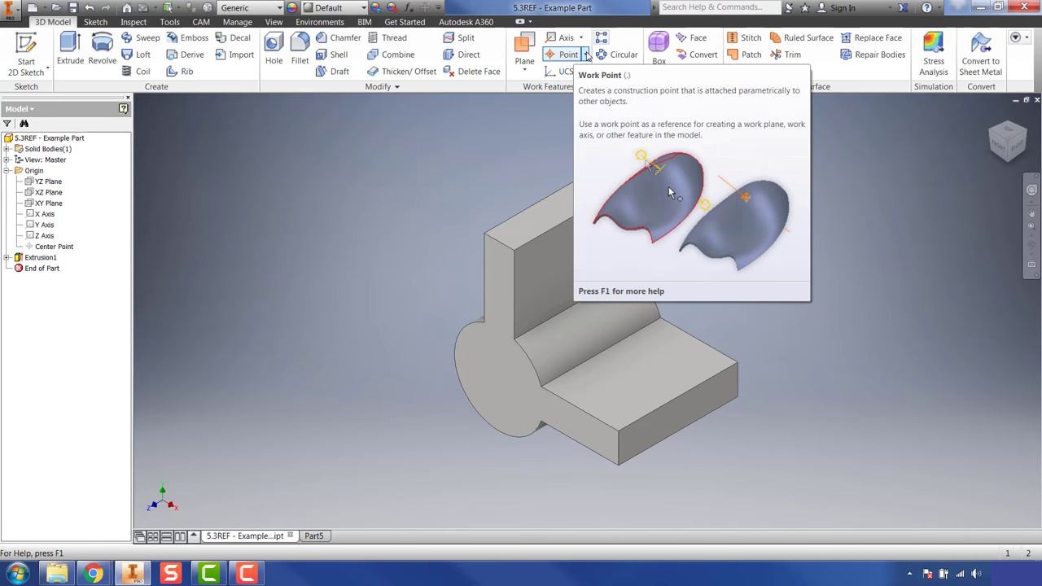
Create a work point on the front upper vertex of the upright plate, where its front, top and inner faces meet.
{"action": "left_click", "coordinate": [584, 54]}
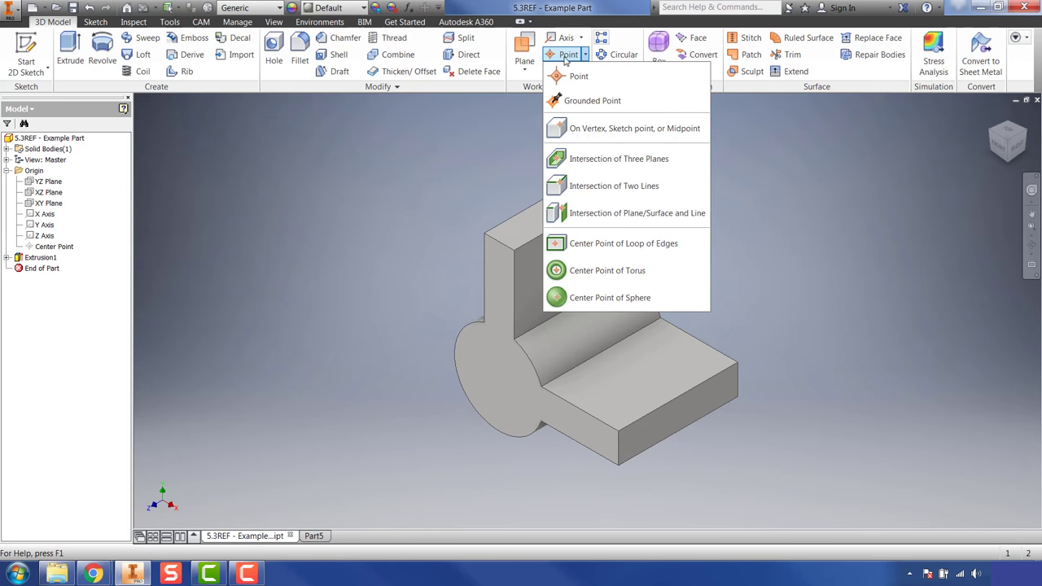
{"action": "left_click", "coordinate": [564, 55]}
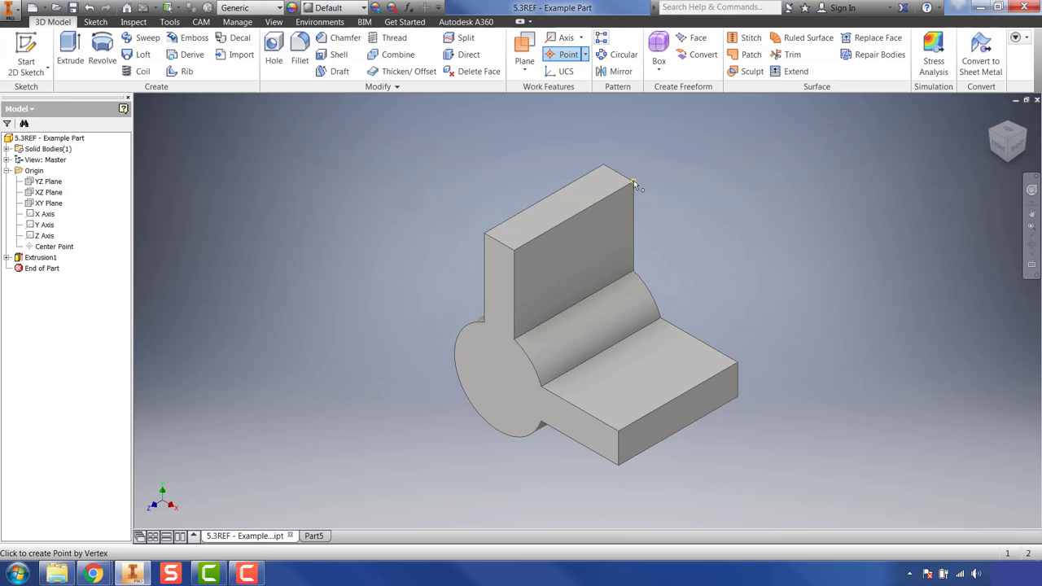
{"action": "left_click", "coordinate": [514, 250]}
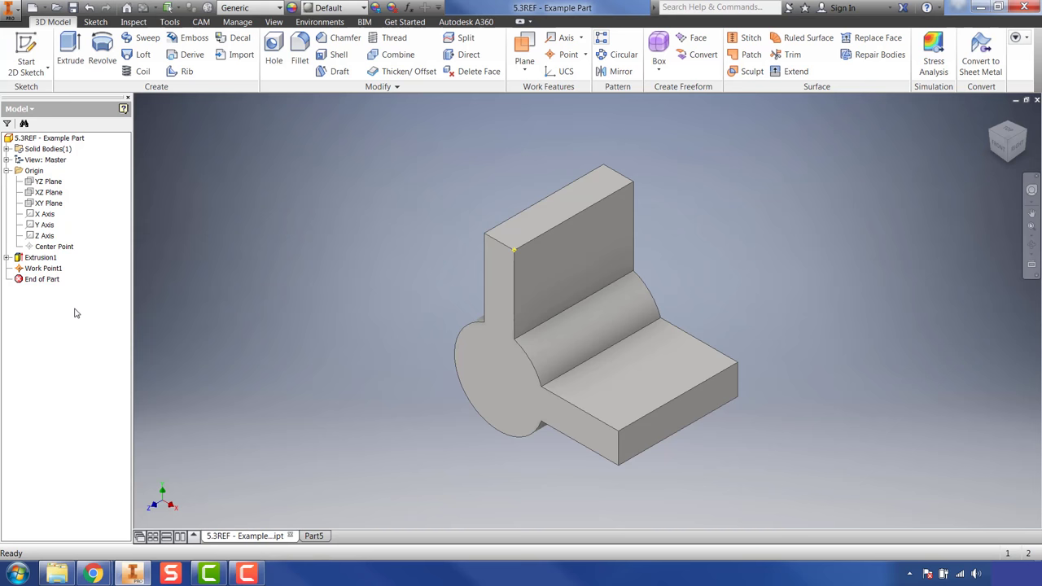
Turn off the visibility of the work point on the upright plate's corner.
{"action": "left_click", "coordinate": [43, 267]}
{"action": "right_click", "coordinate": [52, 268]}
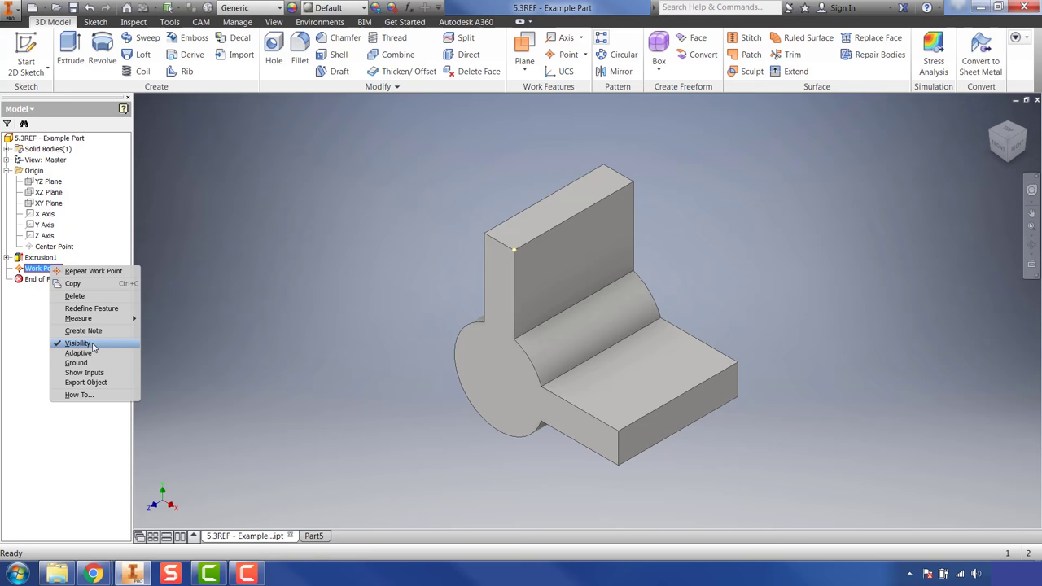
{"action": "left_click", "coordinate": [92, 344]}
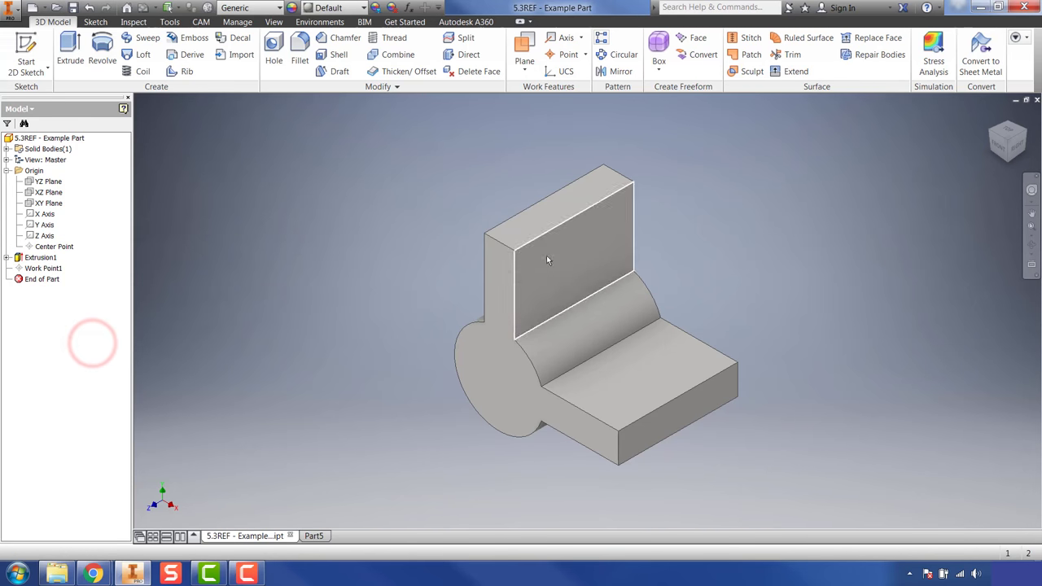
{"action": "left_click", "coordinate": [45, 269]}
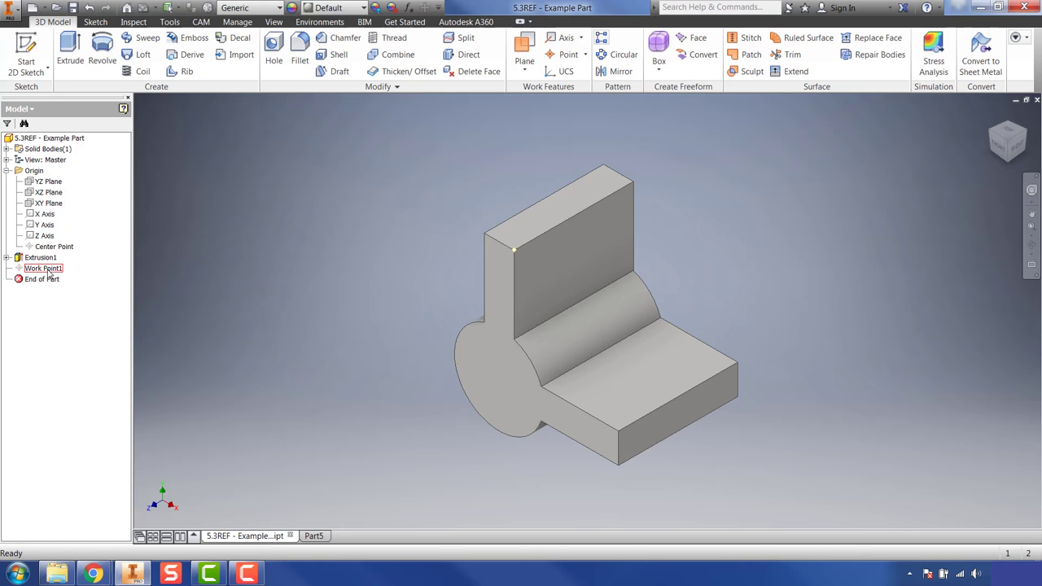
{"action": "right_click", "coordinate": [47, 269]}
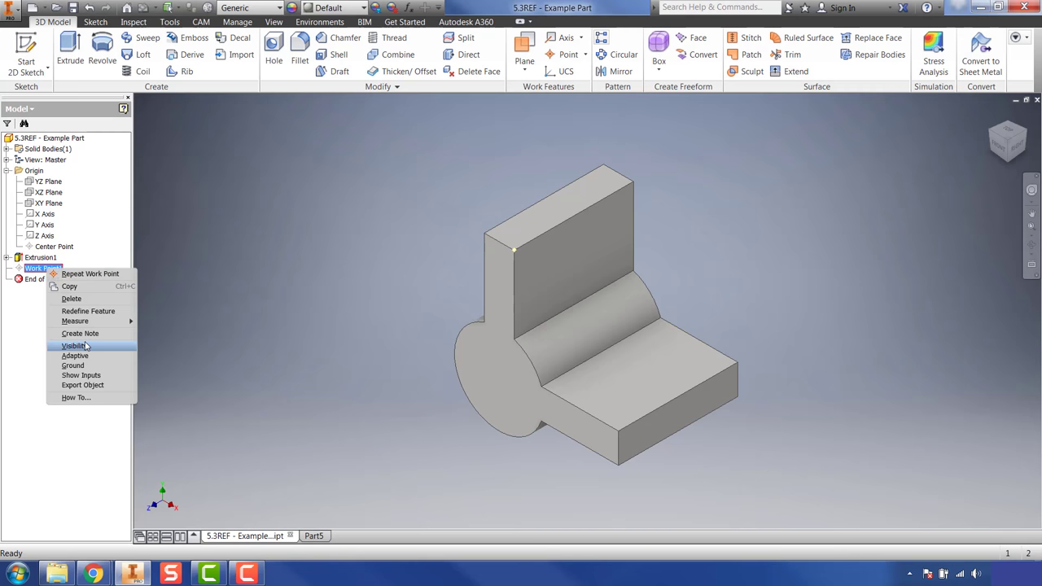
{"action": "left_click", "coordinate": [220, 270]}
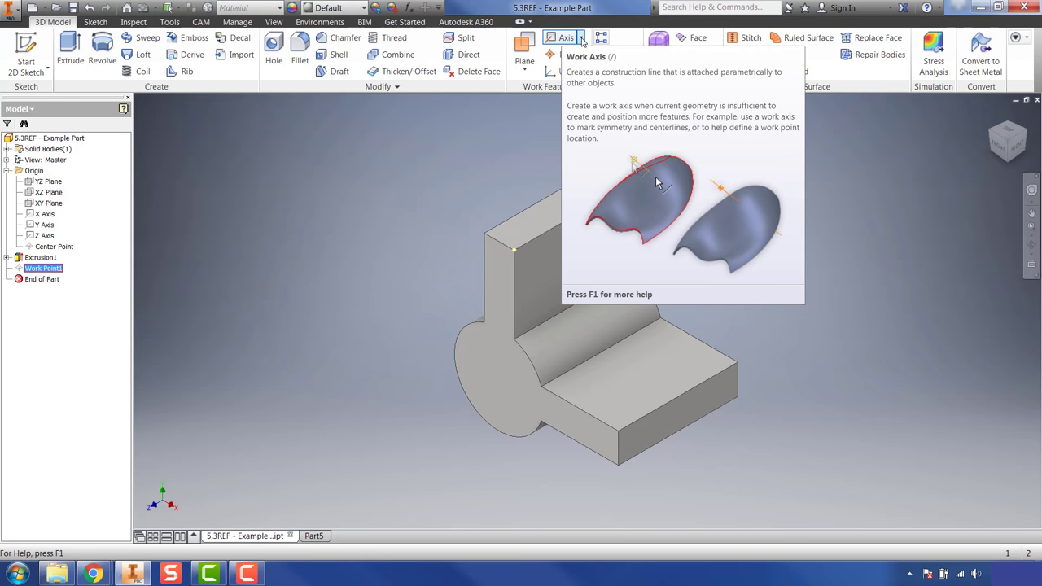
Create a work axis through the center of the part's cylindrical hub, using its circular front edge.
{"action": "left_click", "coordinate": [581, 38]}
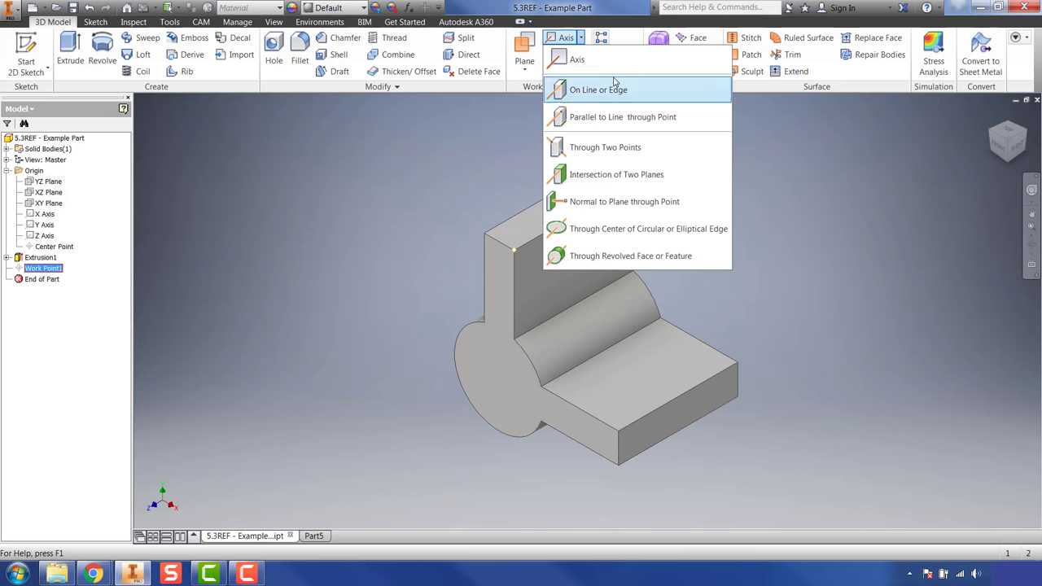
{"action": "left_click", "coordinate": [575, 60]}
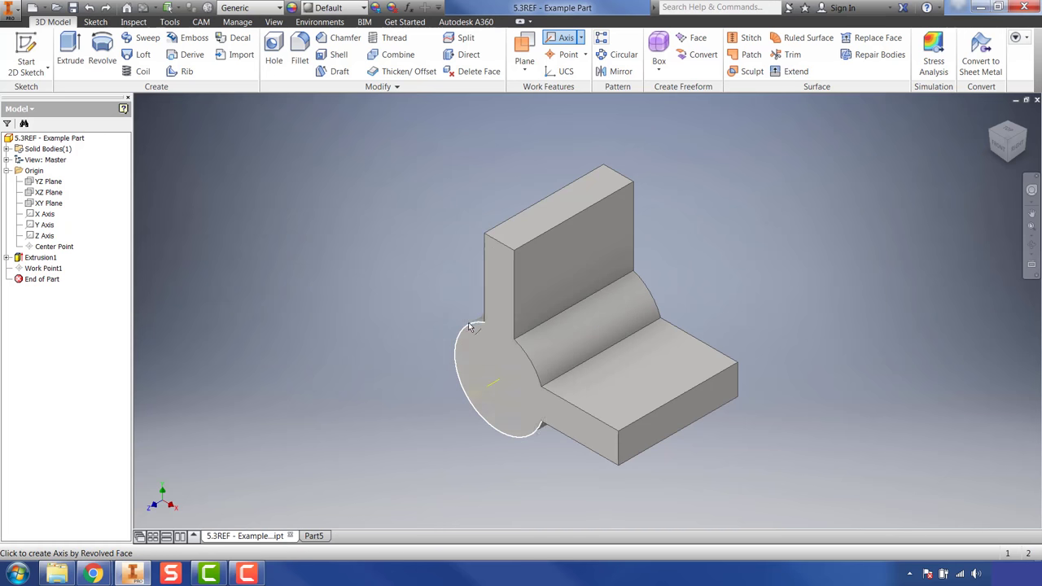
{"action": "left_click", "coordinate": [504, 438]}
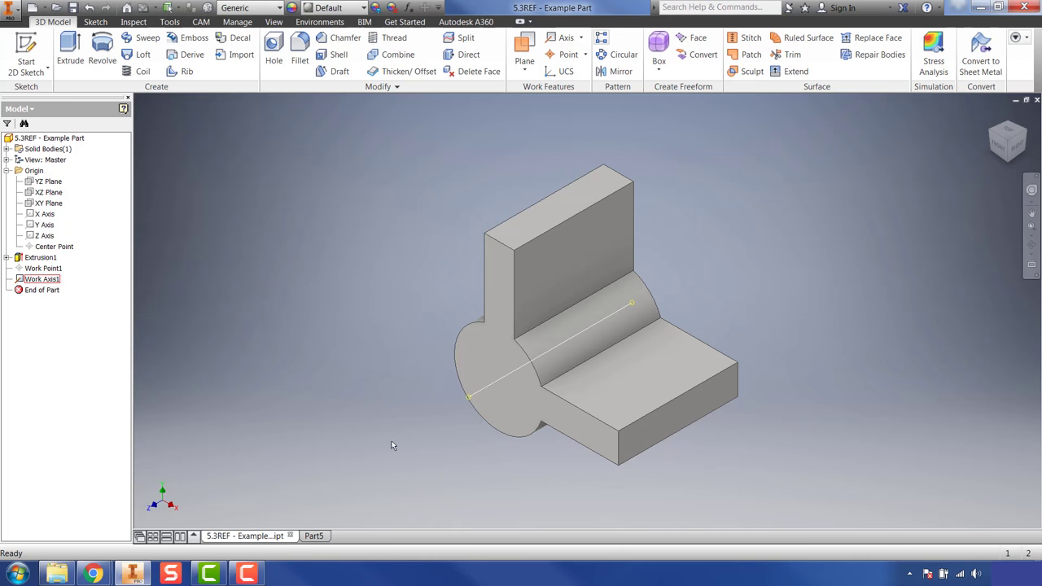
{"action": "key", "text": "Escape"}
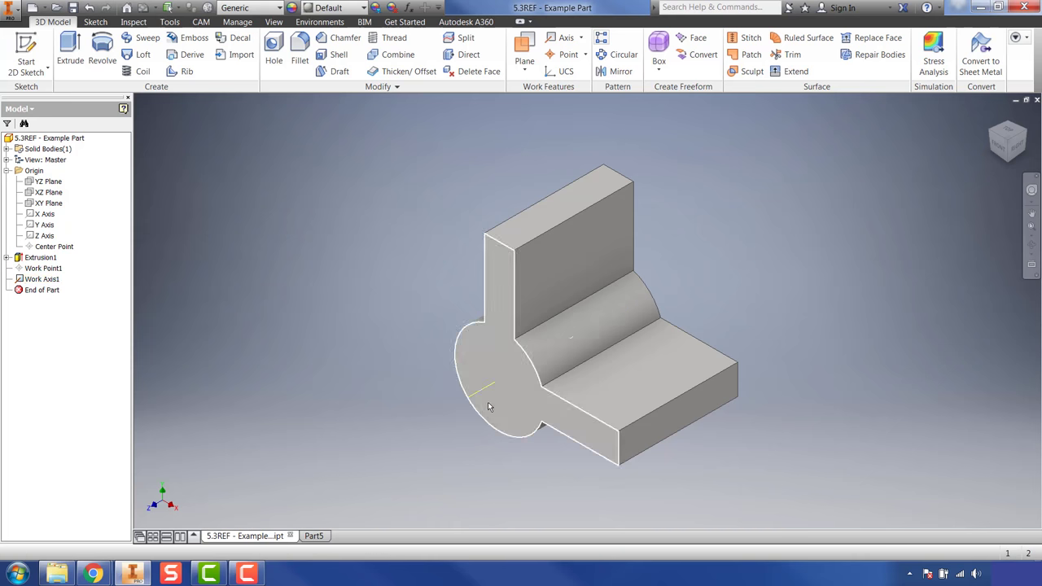
Inspect the hub's work axis from the front and from an angled view.
{"action": "left_click", "coordinate": [1003, 143]}
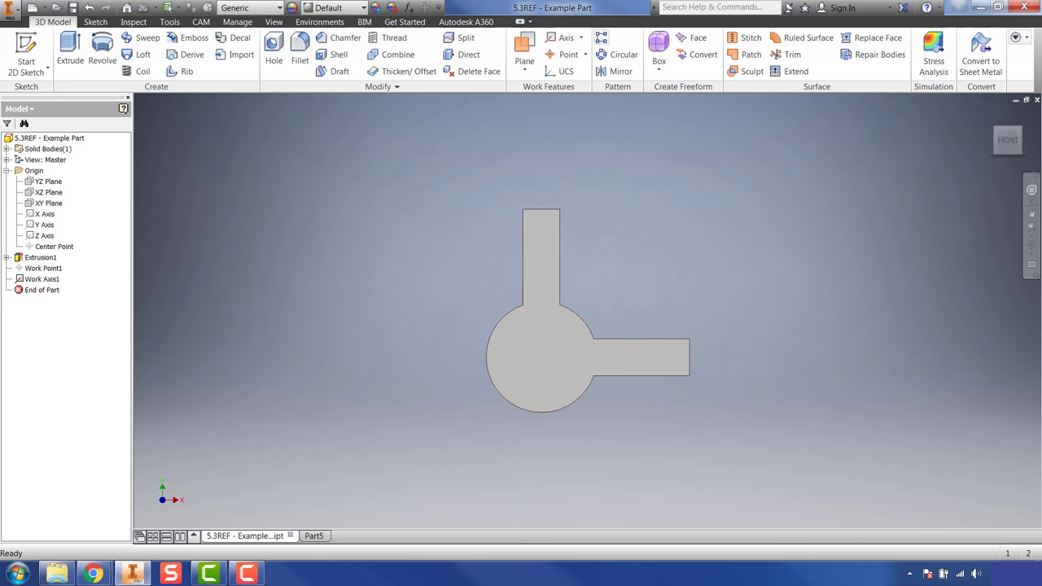
{"action": "key", "text": "F2"}
{"action": "left_click", "coordinate": [1016, 132]}
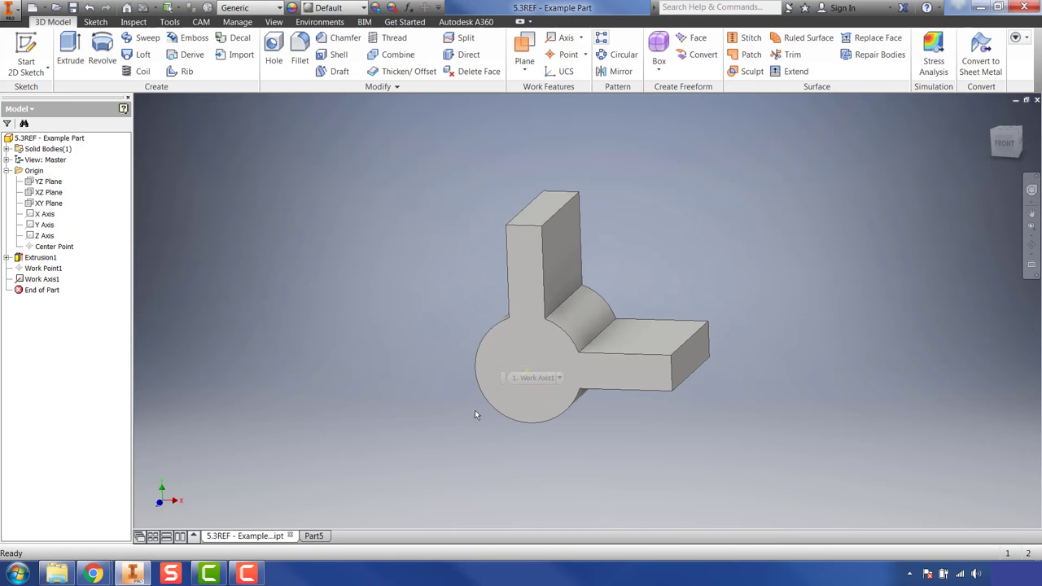
{"action": "left_click", "coordinate": [1021, 129]}
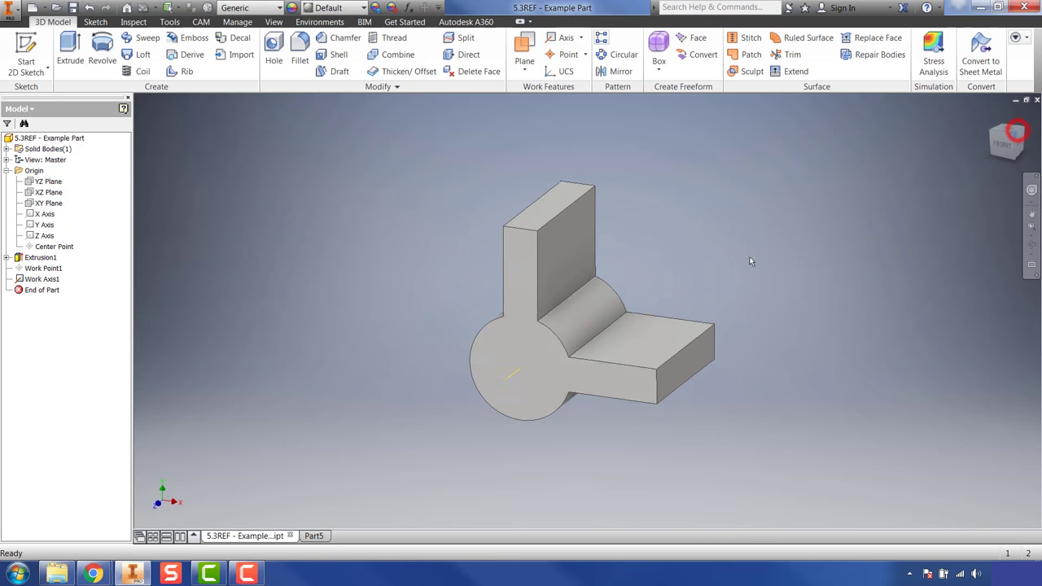
Create a work axis through two points: the upright plate's front upper inner vertex and the horizontal plate's front upper outer vertex.
{"action": "left_click", "coordinate": [581, 37]}
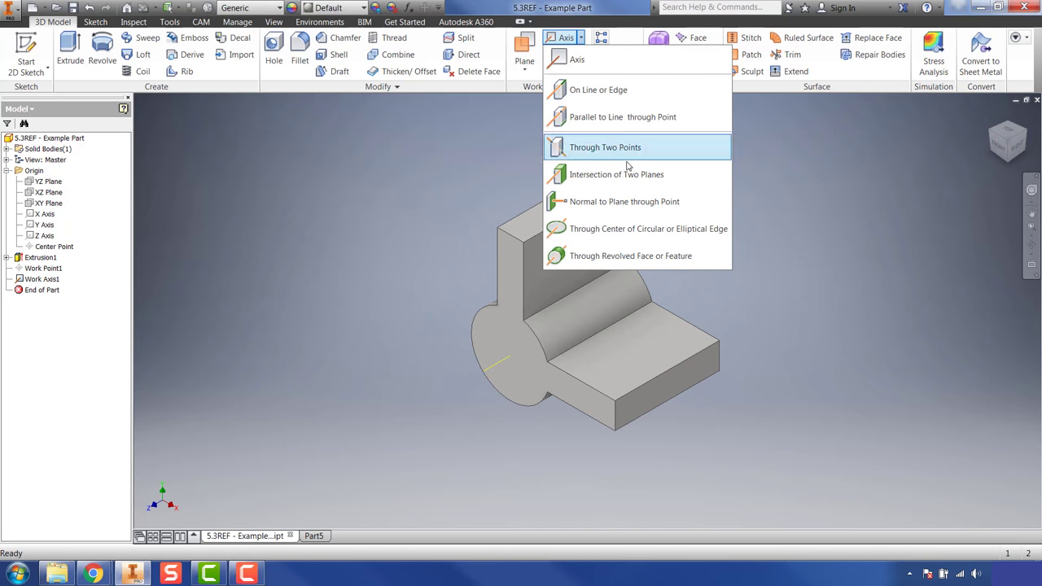
{"action": "left_click", "coordinate": [605, 148]}
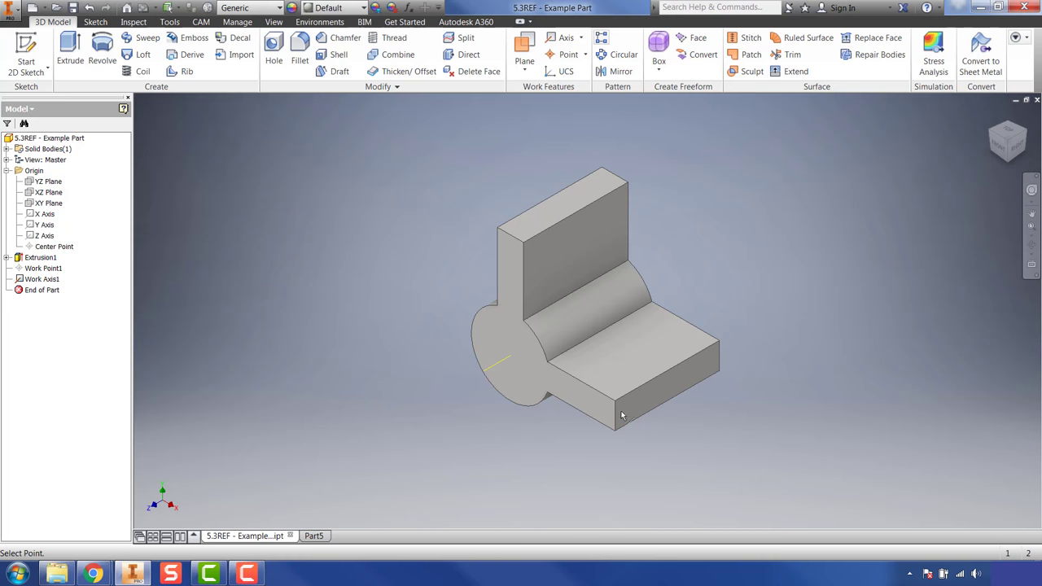
{"action": "left_click", "coordinate": [523, 242]}
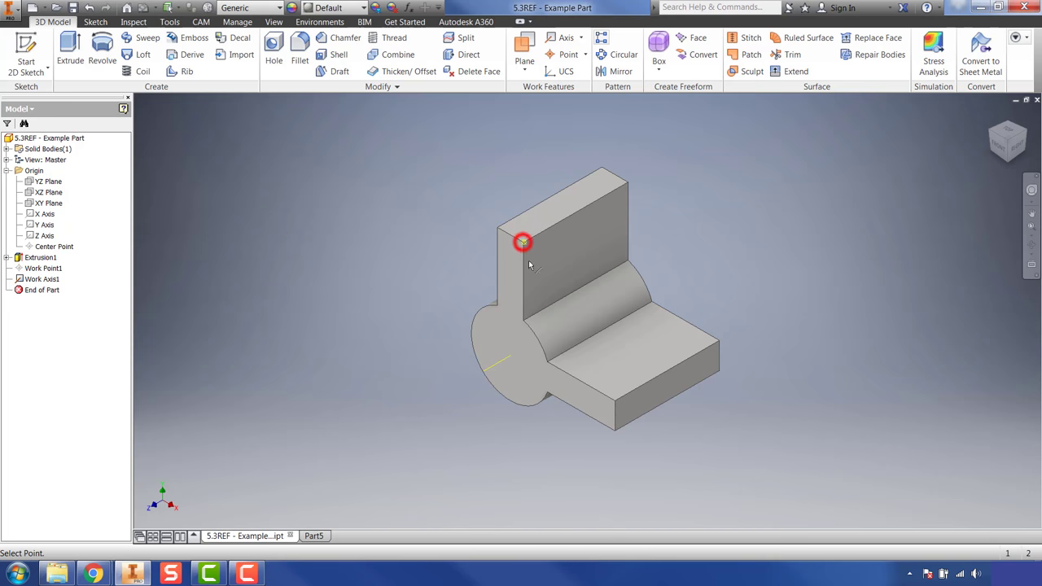
{"action": "left_click", "coordinate": [614, 403]}
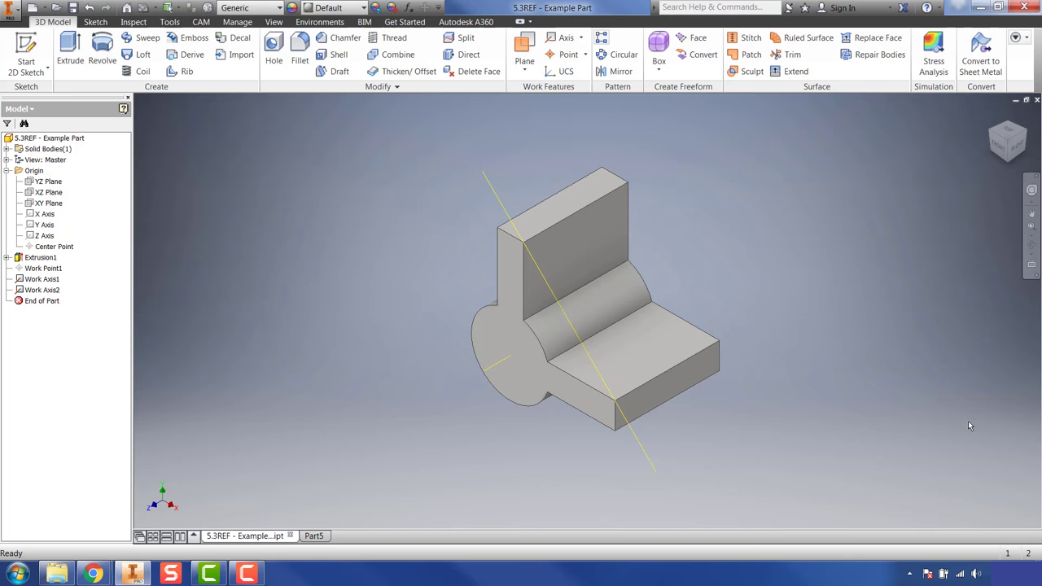
Create a work axis at the intersection of the horizontal plate's top face and its outer end face.
{"action": "left_click", "coordinate": [581, 37]}
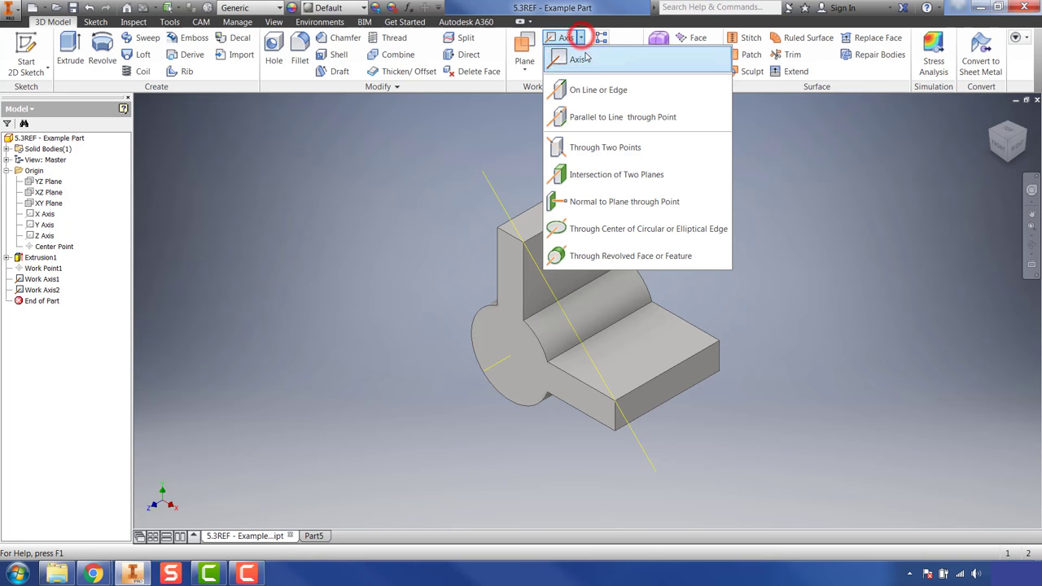
{"action": "left_click", "coordinate": [605, 174]}
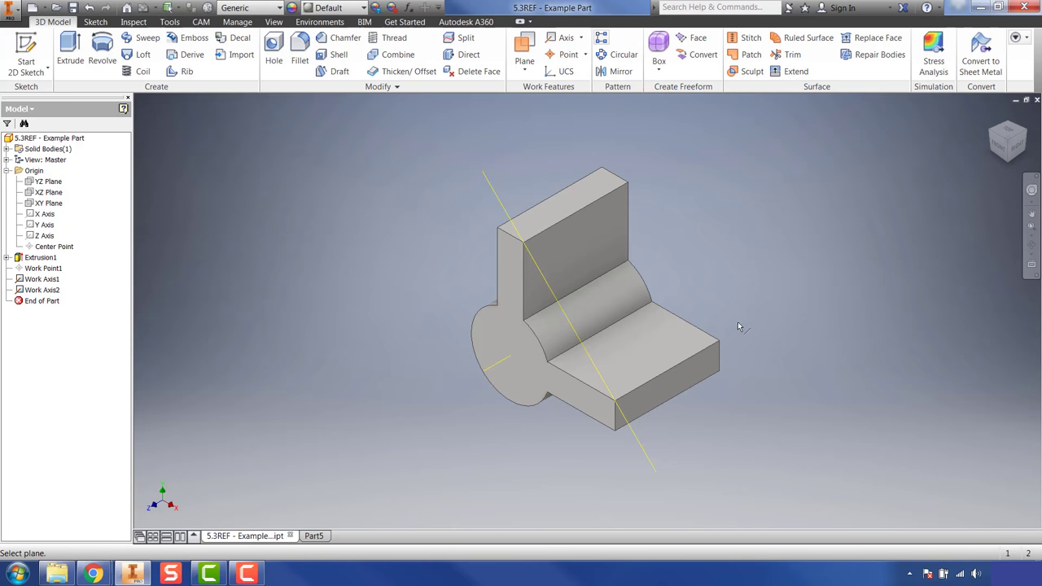
{"action": "left_click", "coordinate": [634, 350]}
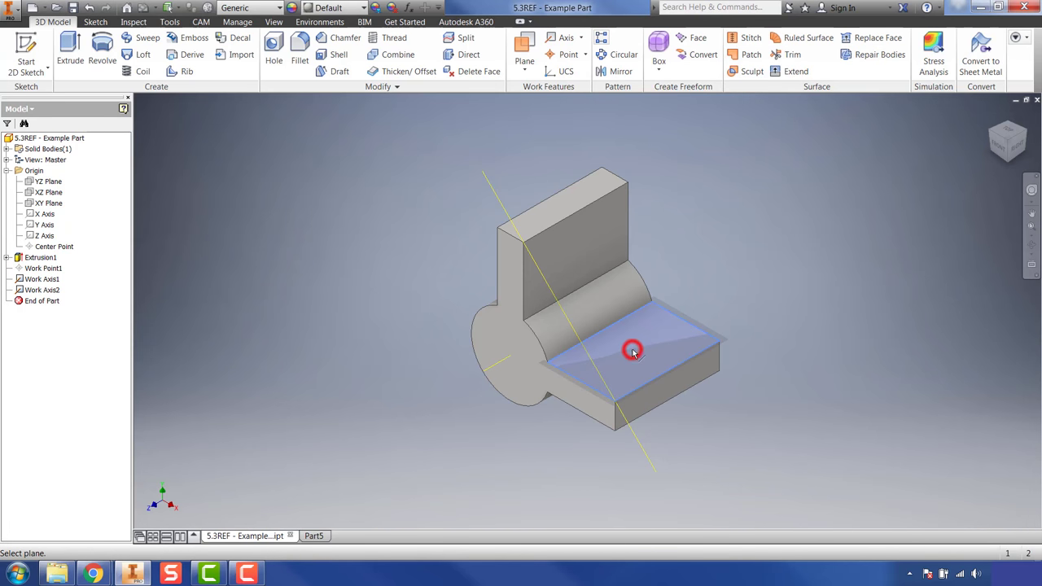
{"action": "left_click", "coordinate": [673, 390]}
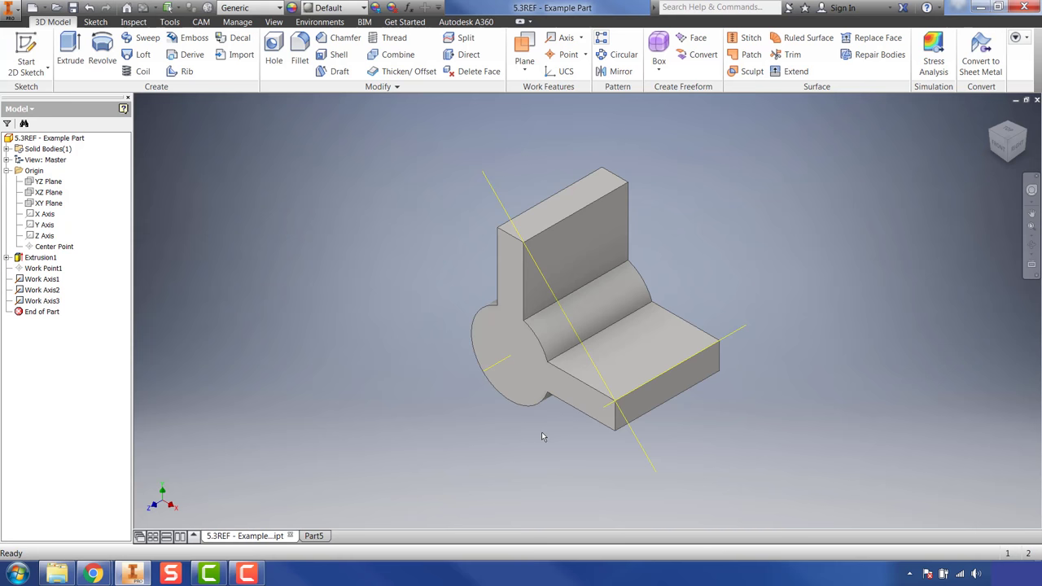
Turn off the visibility of all three work axes.
{"action": "right_click", "coordinate": [44, 278]}
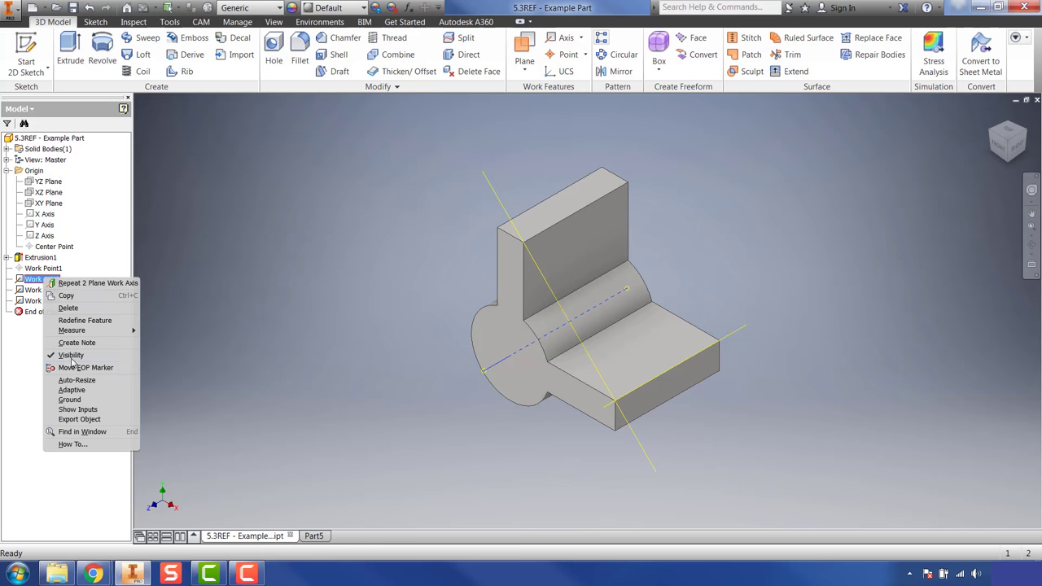
{"action": "left_click", "coordinate": [73, 356]}
{"action": "right_click", "coordinate": [38, 289]}
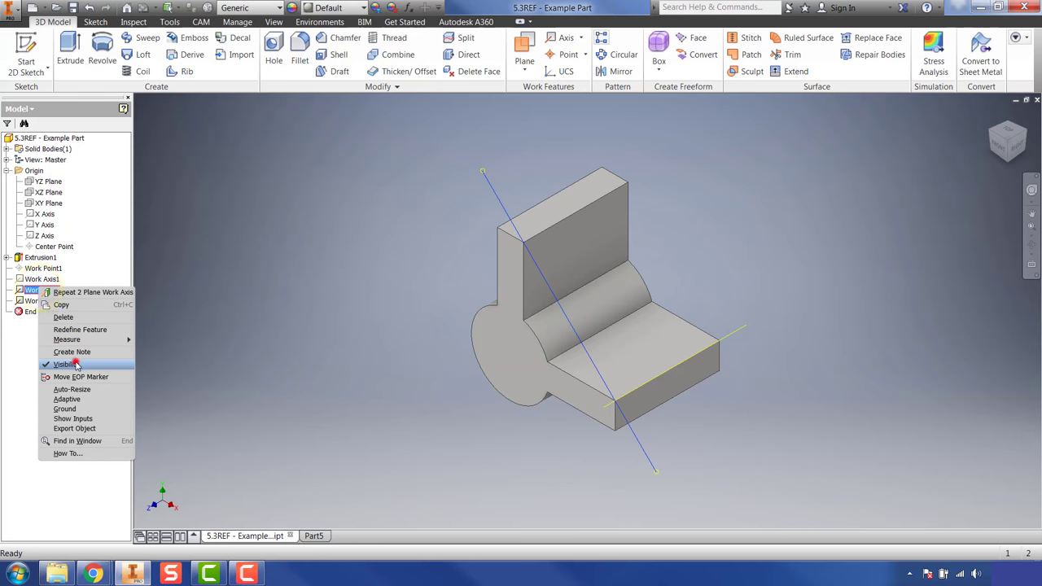
{"action": "left_click", "coordinate": [73, 364]}
{"action": "right_click", "coordinate": [36, 301]}
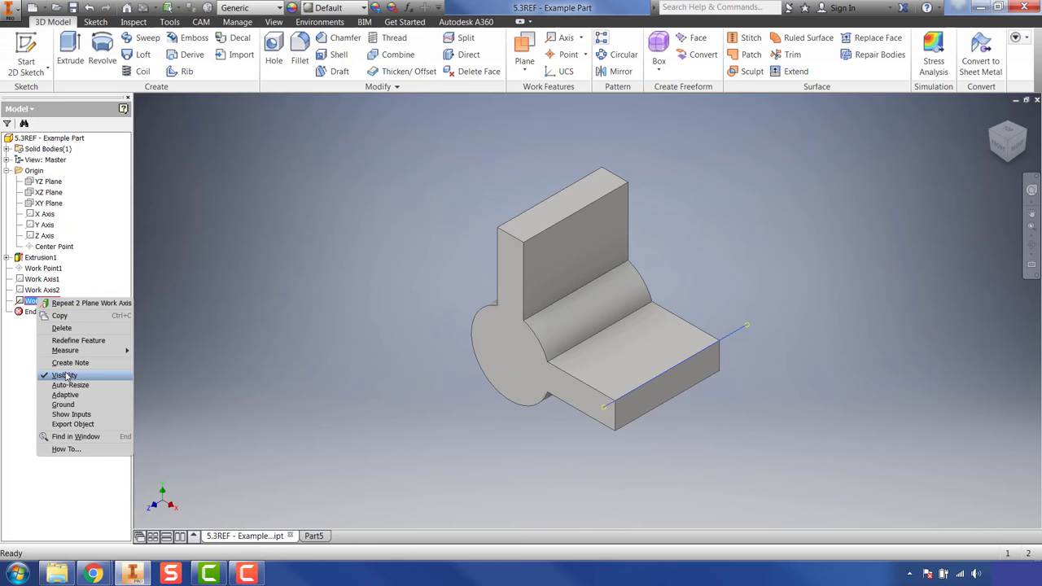
{"action": "left_click", "coordinate": [67, 375]}
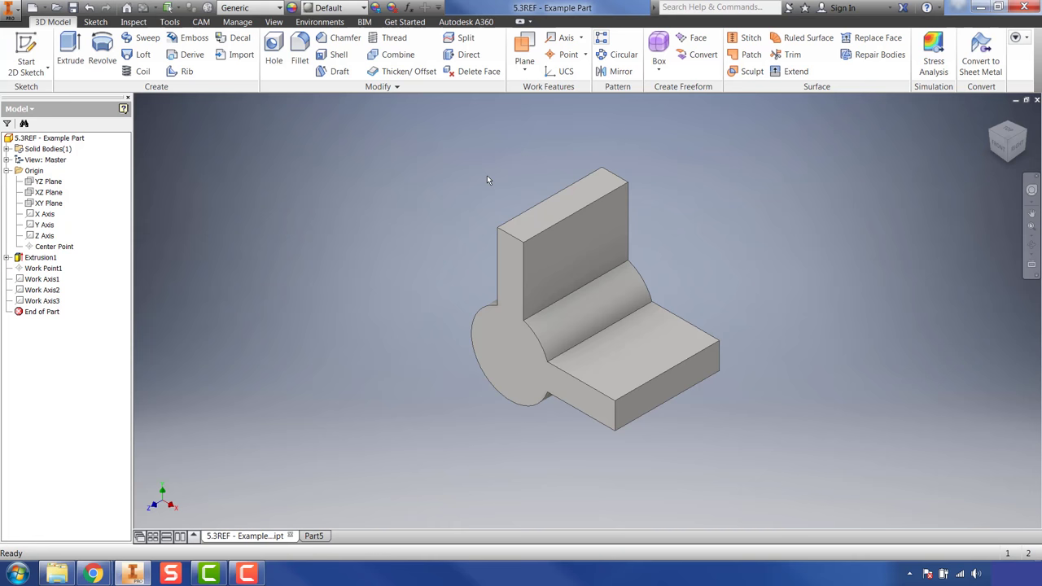
Create a work plane offset 1.5 in outward from the upright plate's inner face, over the horizontal plate.
{"action": "left_click", "coordinate": [526, 71]}
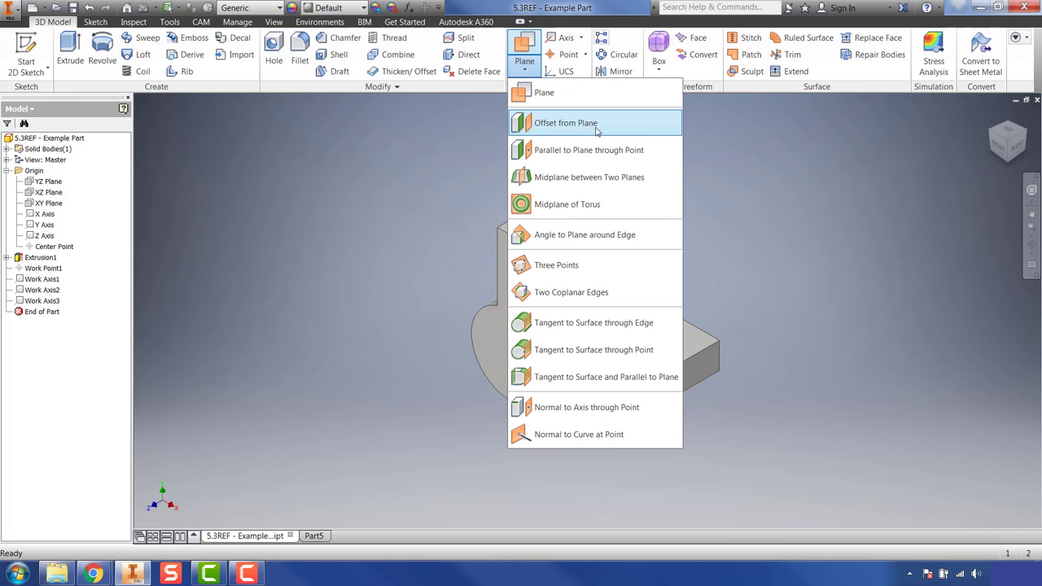
{"action": "left_click", "coordinate": [539, 124]}
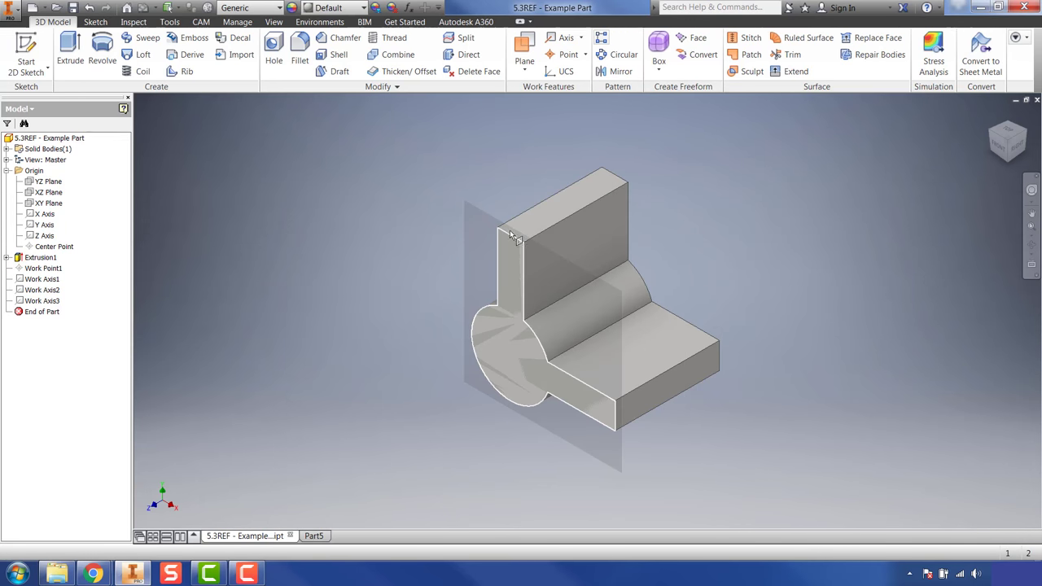
{"action": "left_click", "coordinate": [571, 256]}
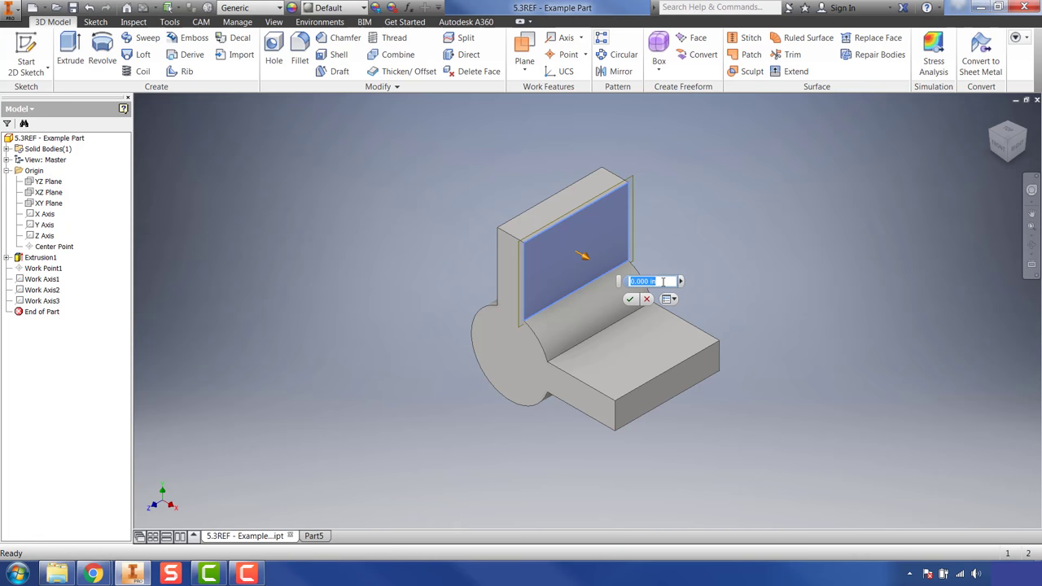
{"action": "type", "text": "1.5"}
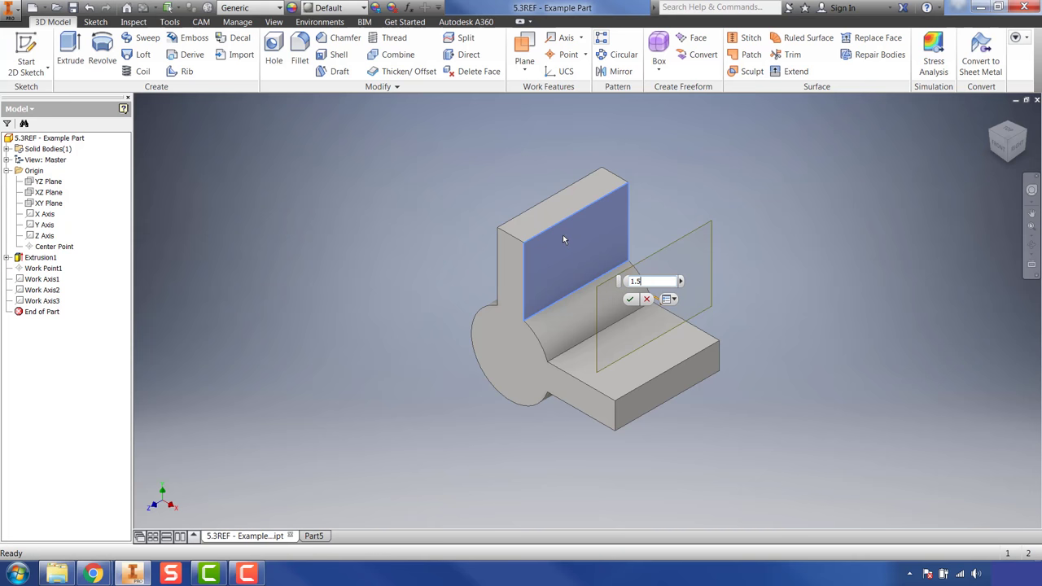
{"action": "double_click", "coordinate": [629, 280]}
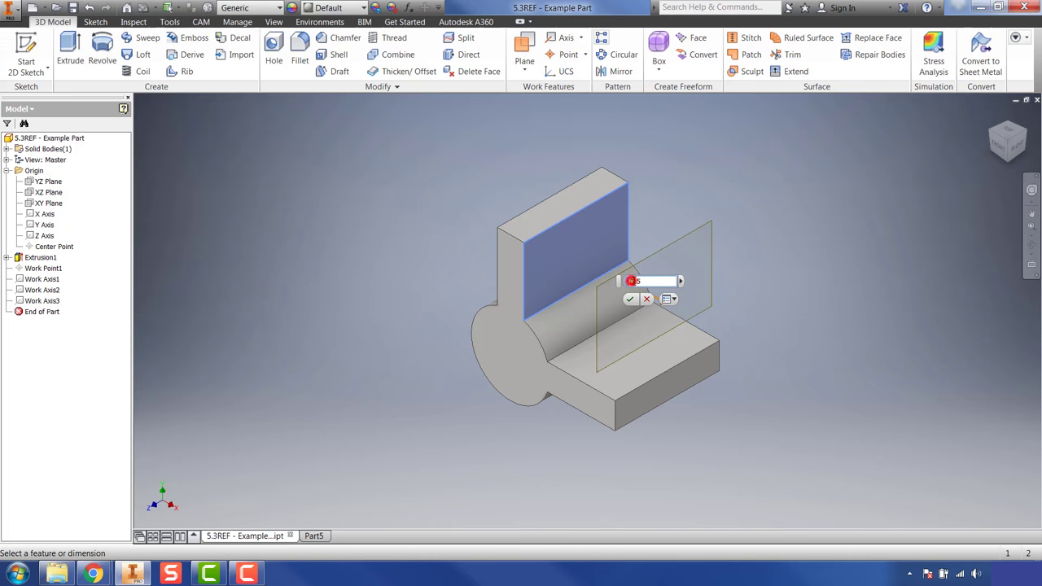
{"action": "type", "text": "-1.5"}
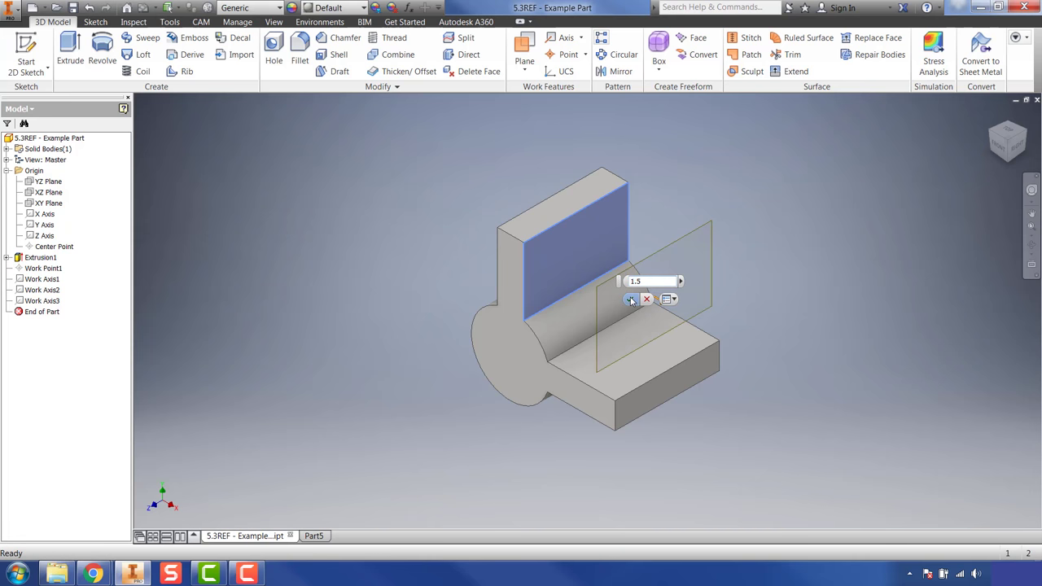
{"action": "left_click", "coordinate": [632, 300]}
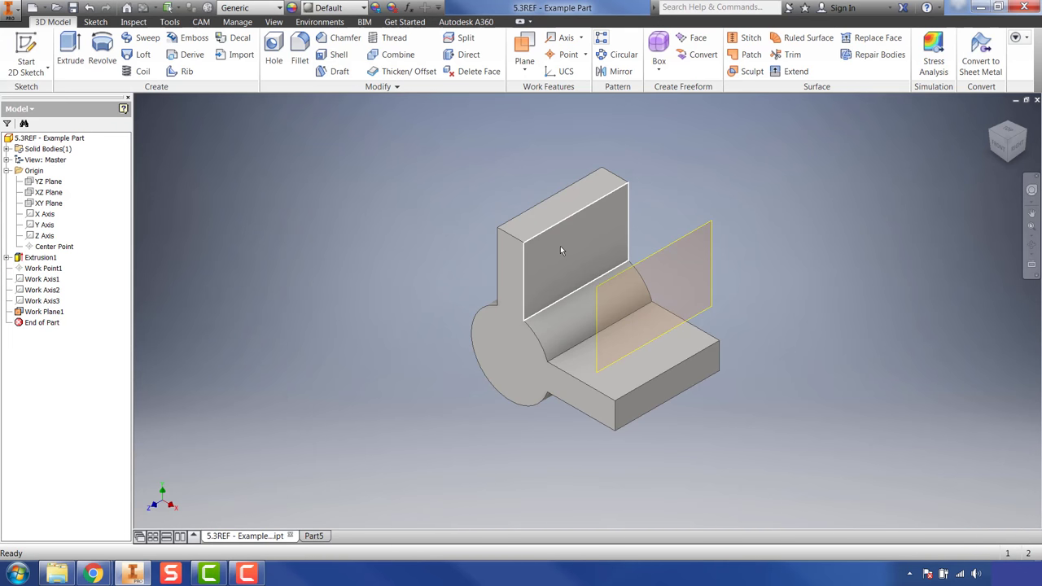
Create a midplane work plane between the upright plate's outer and inner faces.
{"action": "mouse_move", "coordinate": [560, 250]}
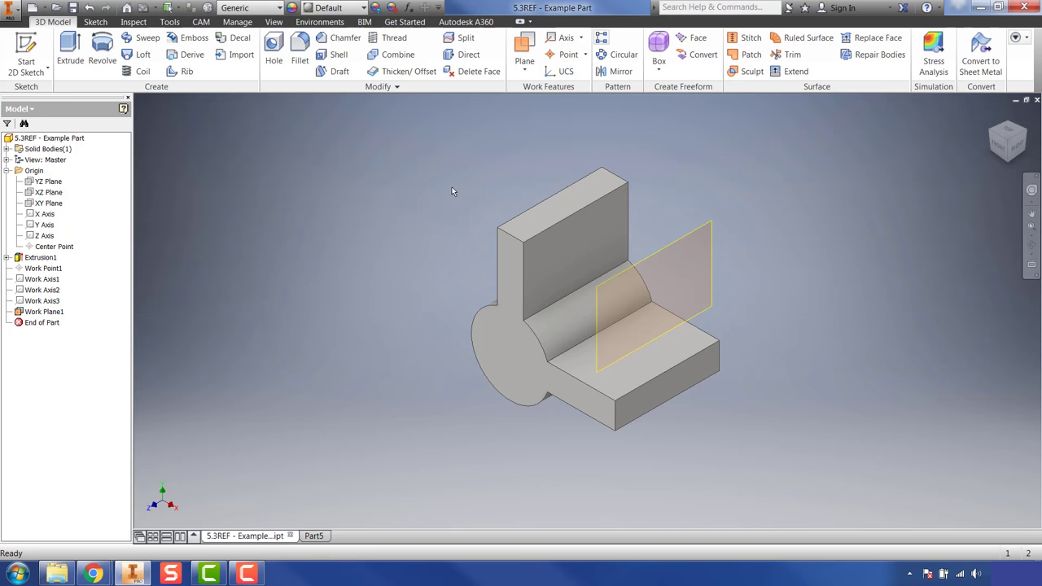
{"action": "left_click", "coordinate": [523, 70]}
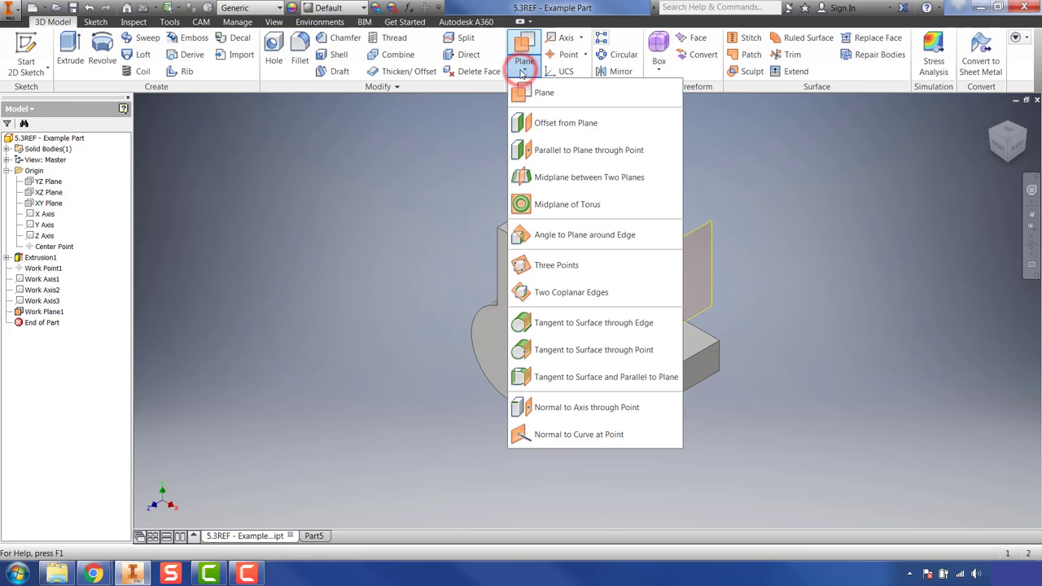
{"action": "left_click", "coordinate": [580, 178]}
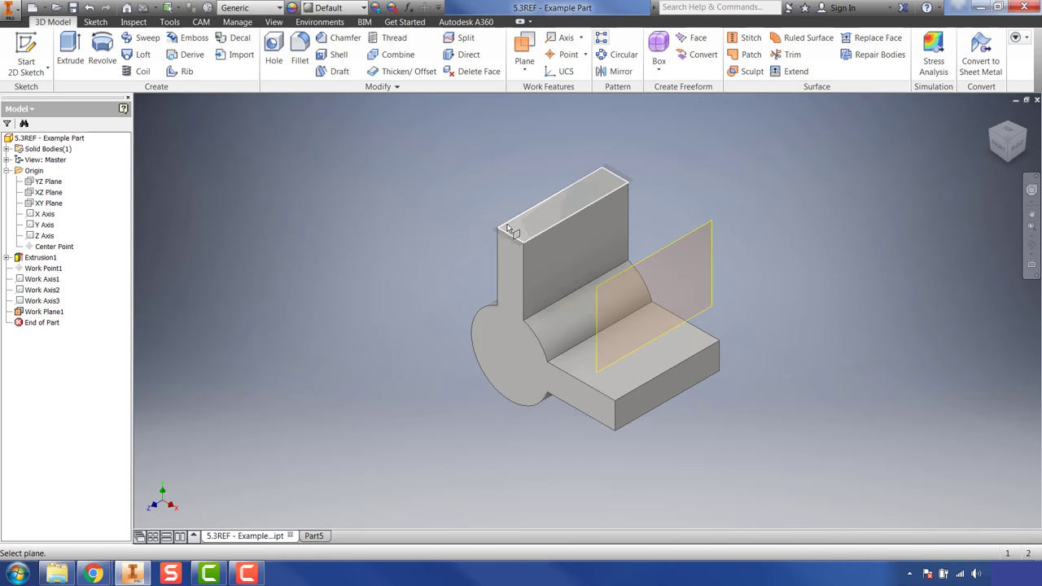
{"action": "left_click", "coordinate": [990, 130]}
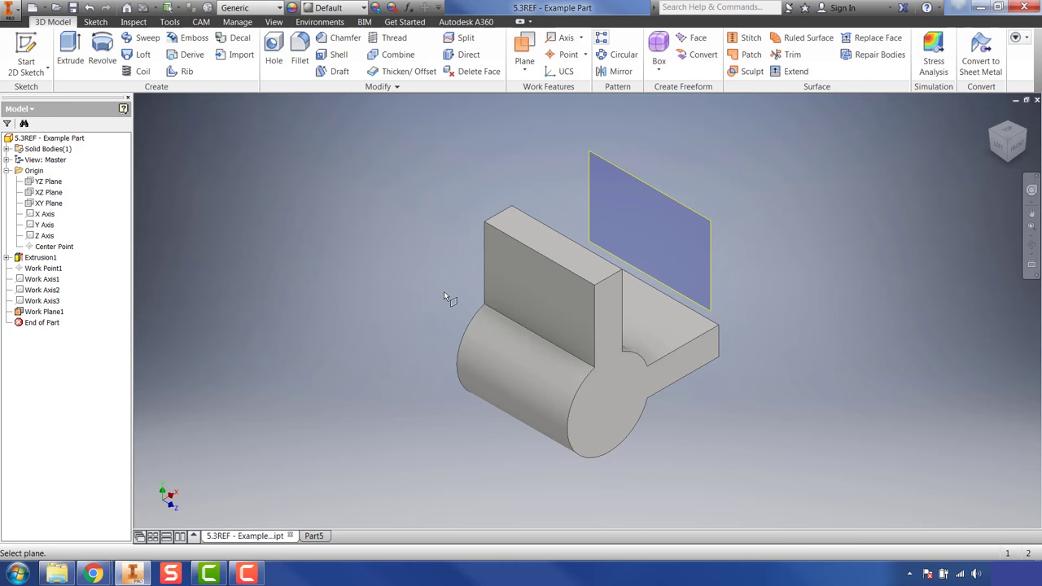
{"action": "left_click", "coordinate": [519, 281]}
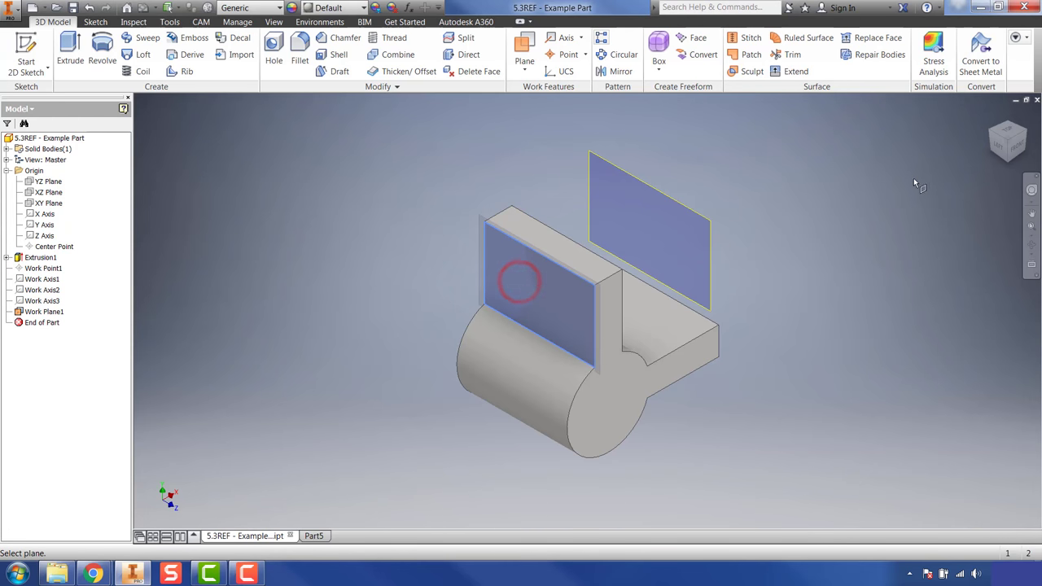
{"action": "left_click", "coordinate": [1025, 124]}
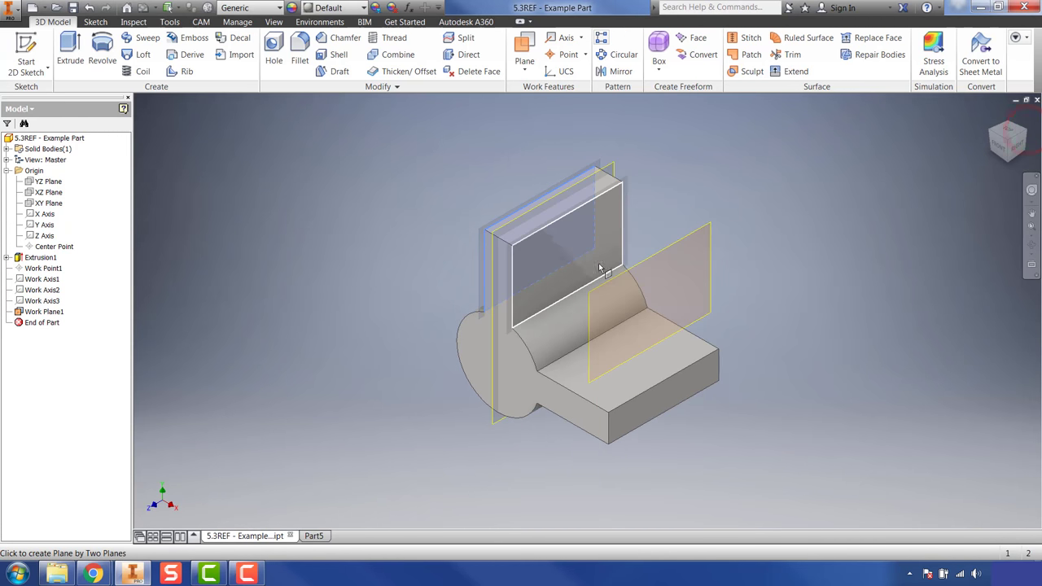
{"action": "left_click", "coordinate": [547, 255]}
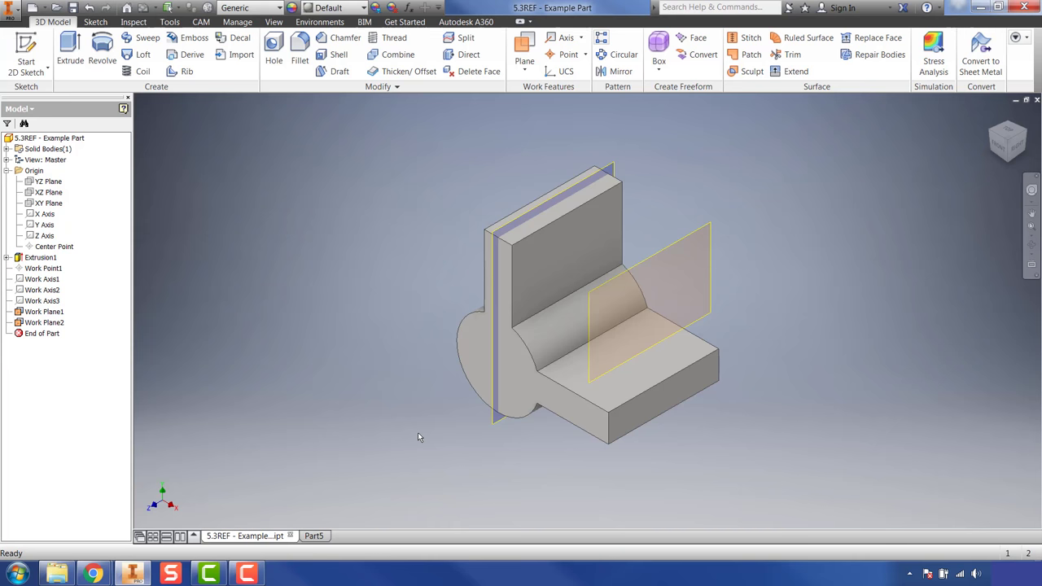
Create a work plane at 110 degrees to the horizontal plate's top face, around its upper outer edge, and check it from the front.
{"action": "left_click", "coordinate": [524, 65]}
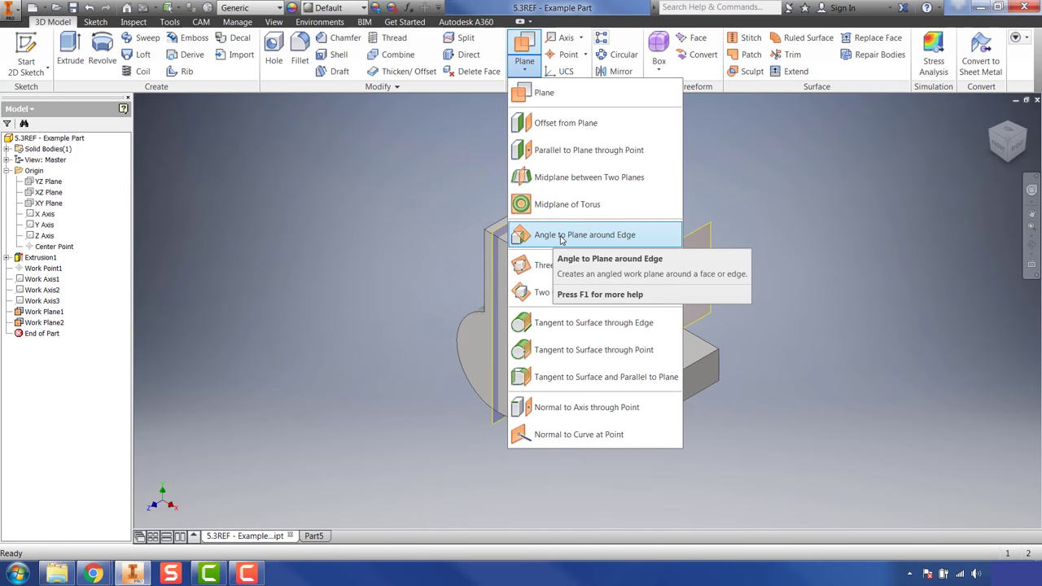
{"action": "left_click", "coordinate": [560, 236]}
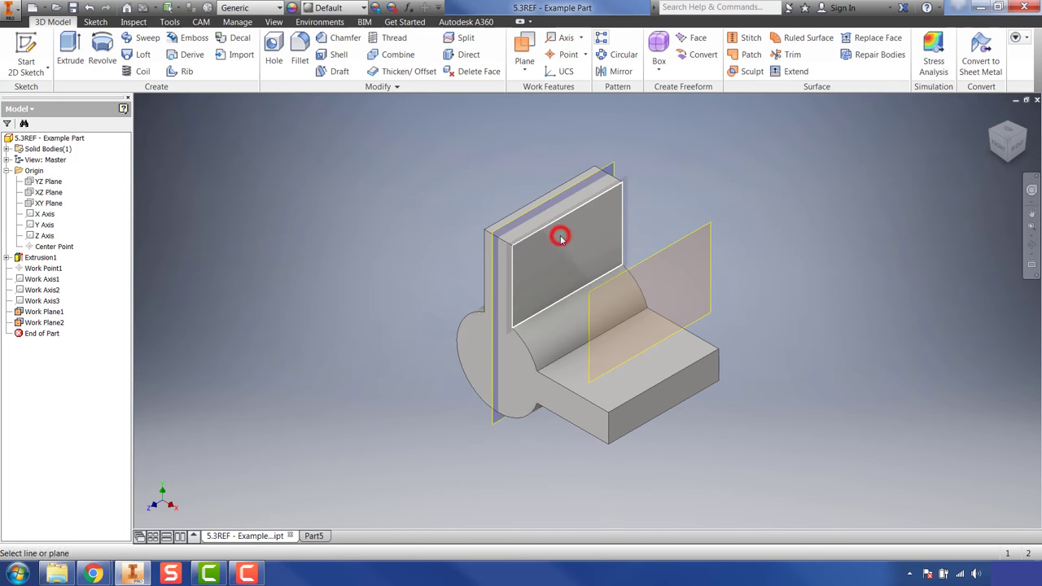
{"action": "left_click", "coordinate": [632, 382]}
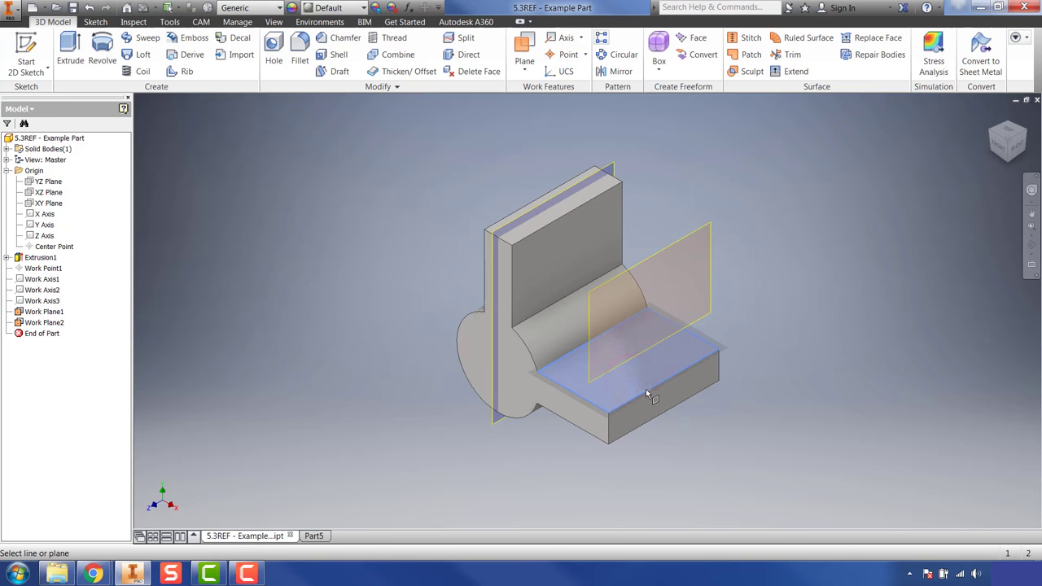
{"action": "left_click", "coordinate": [645, 391]}
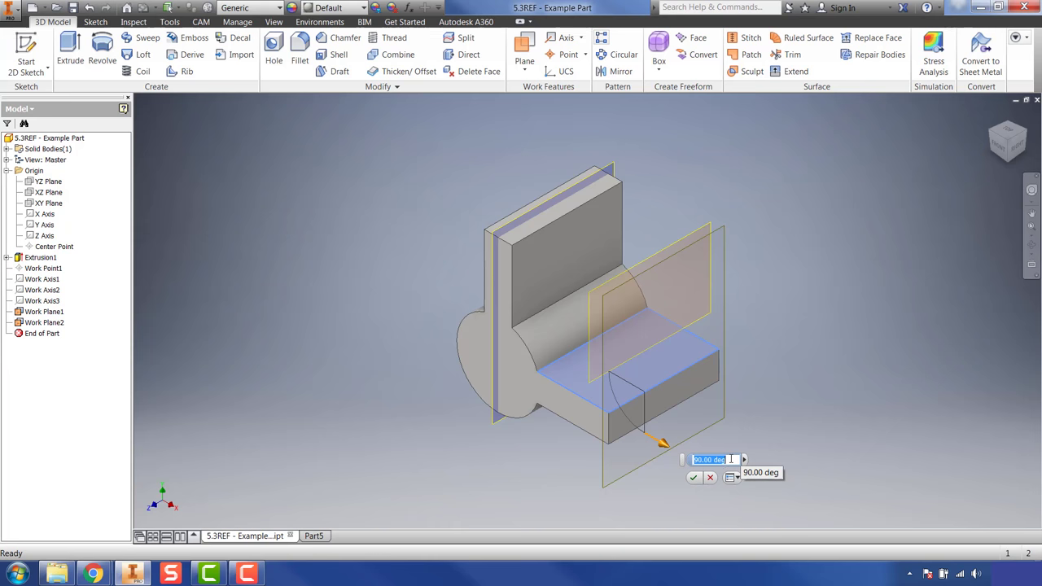
{"action": "type", "text": "45 d"}
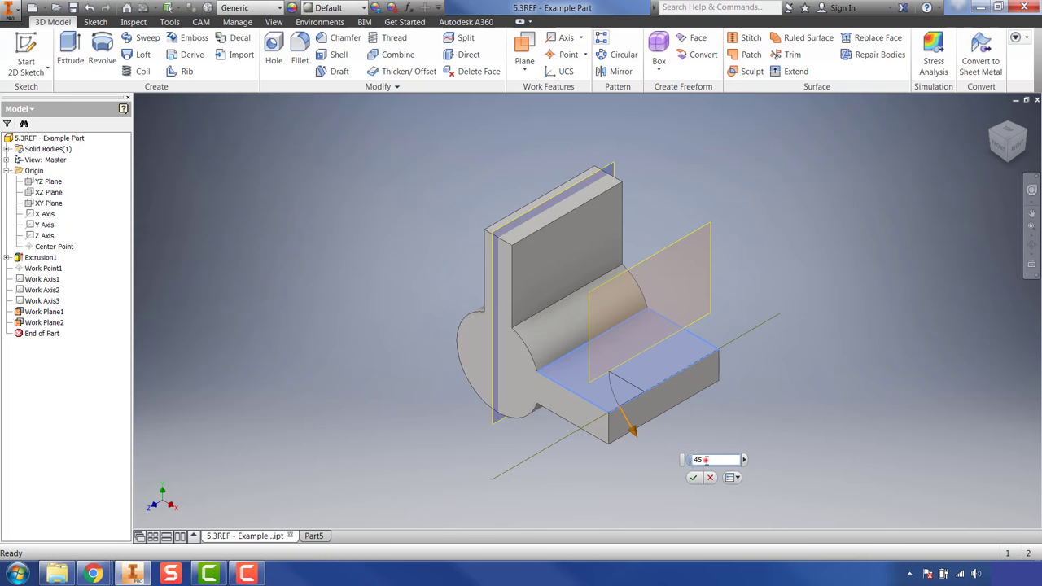
{"action": "left_click_drag", "start_coordinate": [705, 460], "coordinate": [686, 461]}
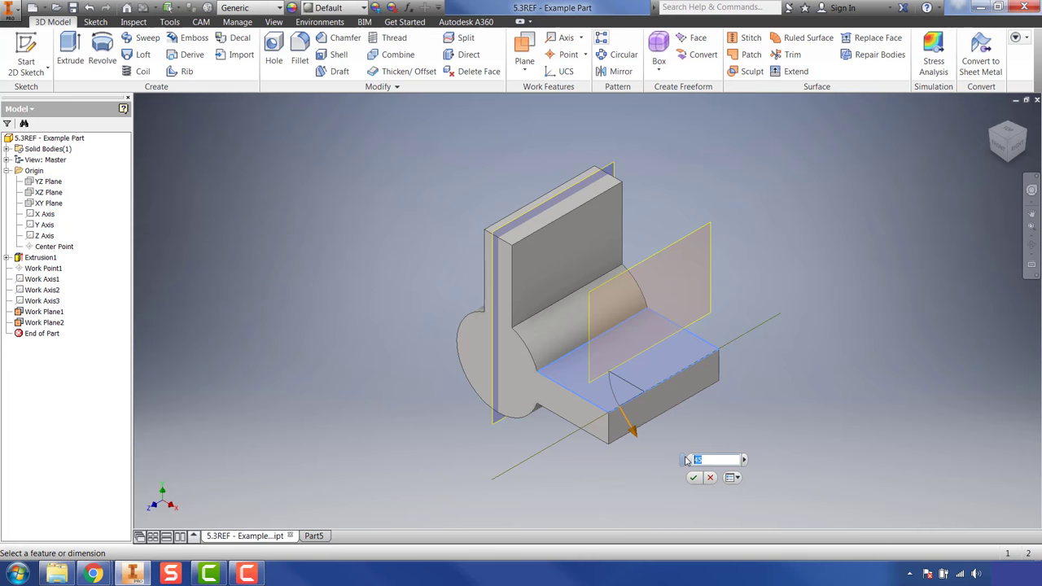
{"action": "type", "text": "10"}
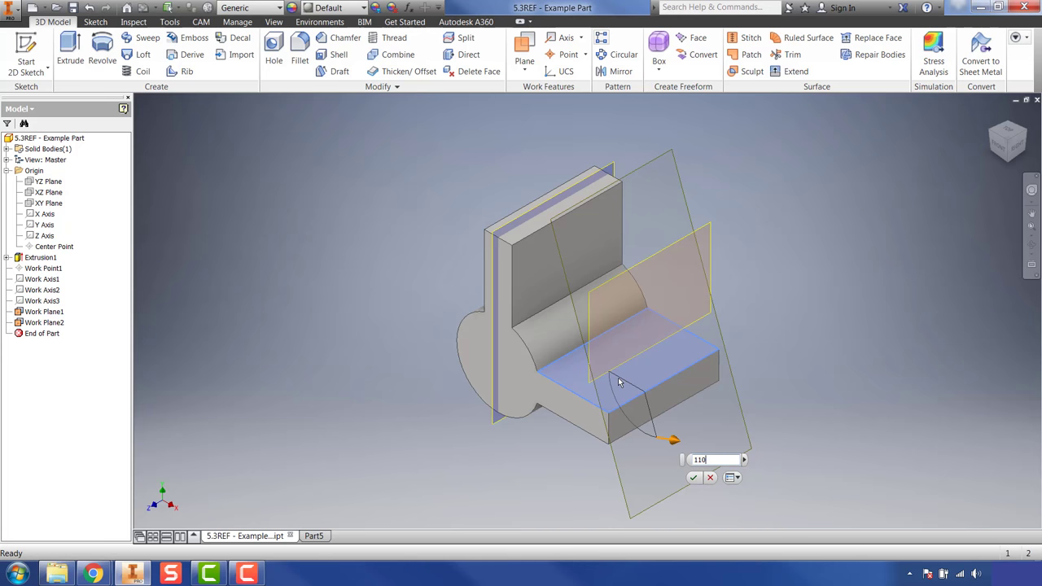
{"action": "left_click", "coordinate": [694, 478]}
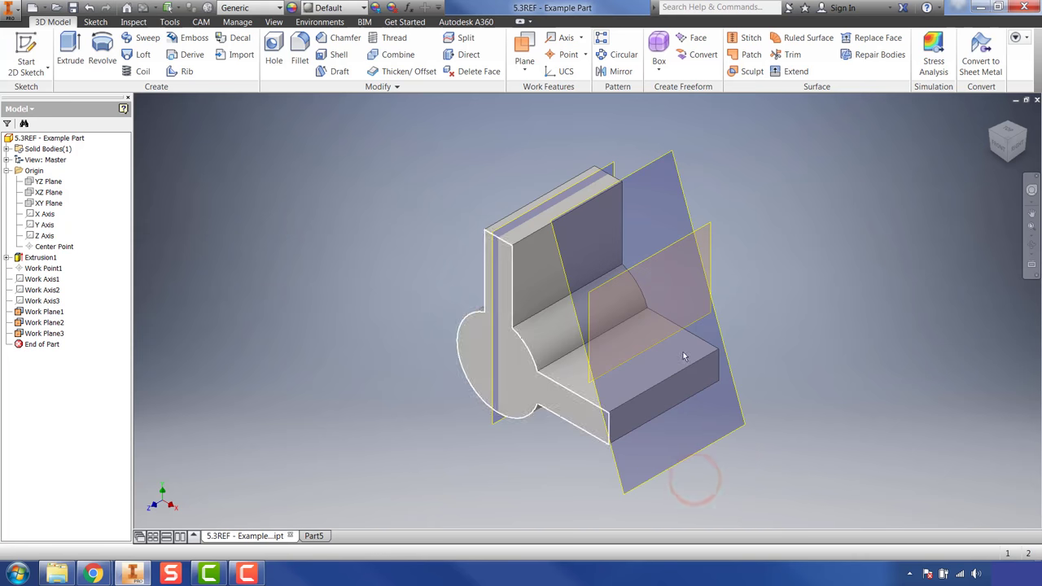
{"action": "left_click", "coordinate": [1000, 142]}
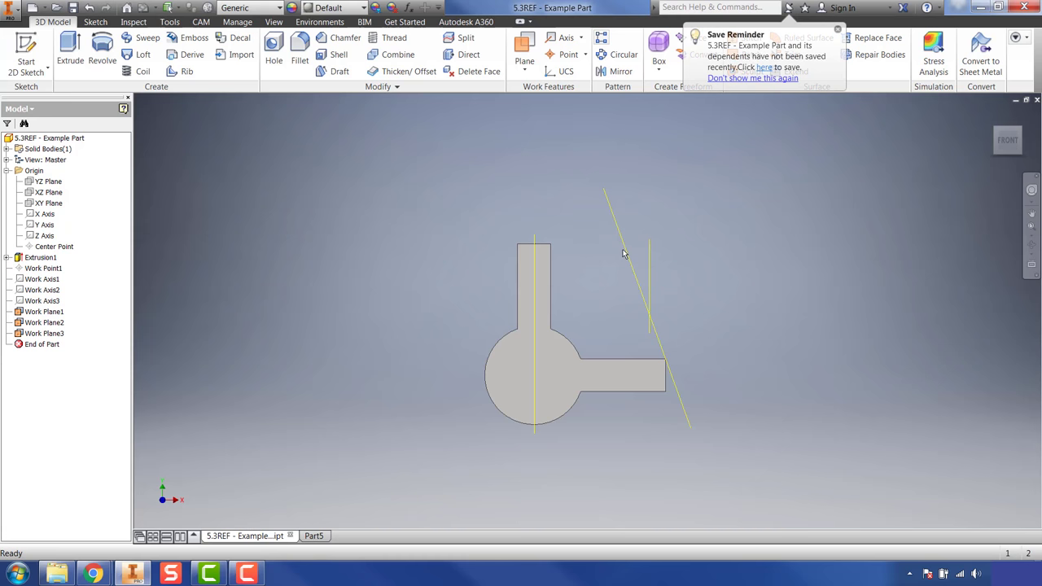
Create a work plane through two coplanar edges: the upright plate's upper inner edge and the horizontal plate's upper outer edge.
{"action": "left_click", "coordinate": [1017, 128]}
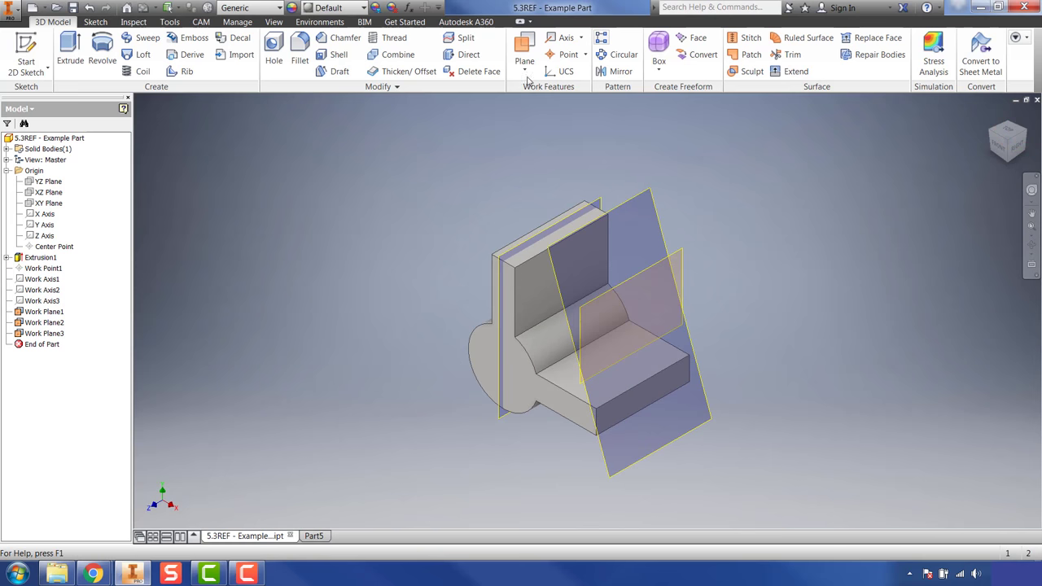
{"action": "left_click", "coordinate": [524, 70]}
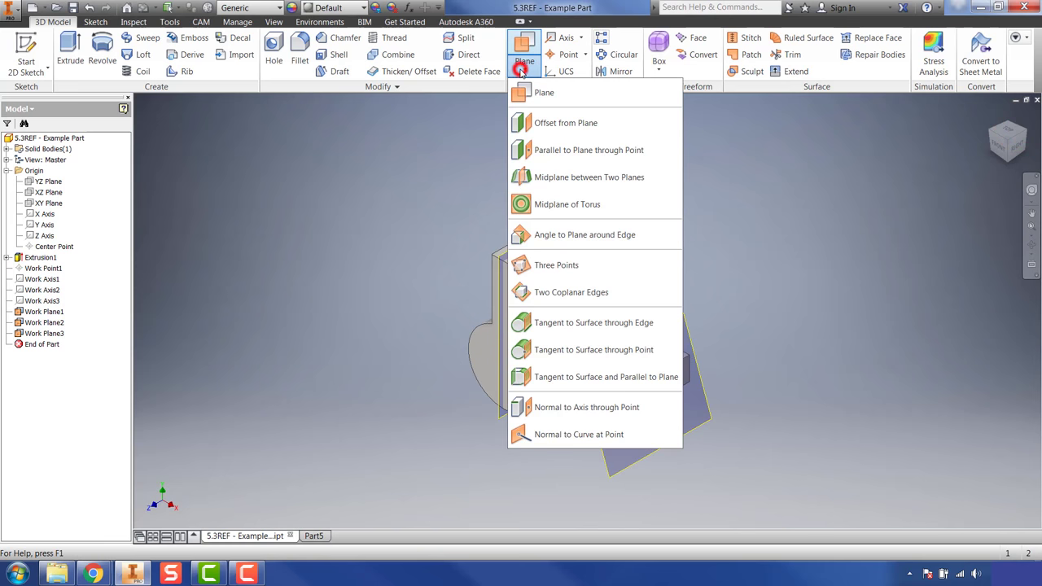
{"action": "left_click", "coordinate": [574, 294]}
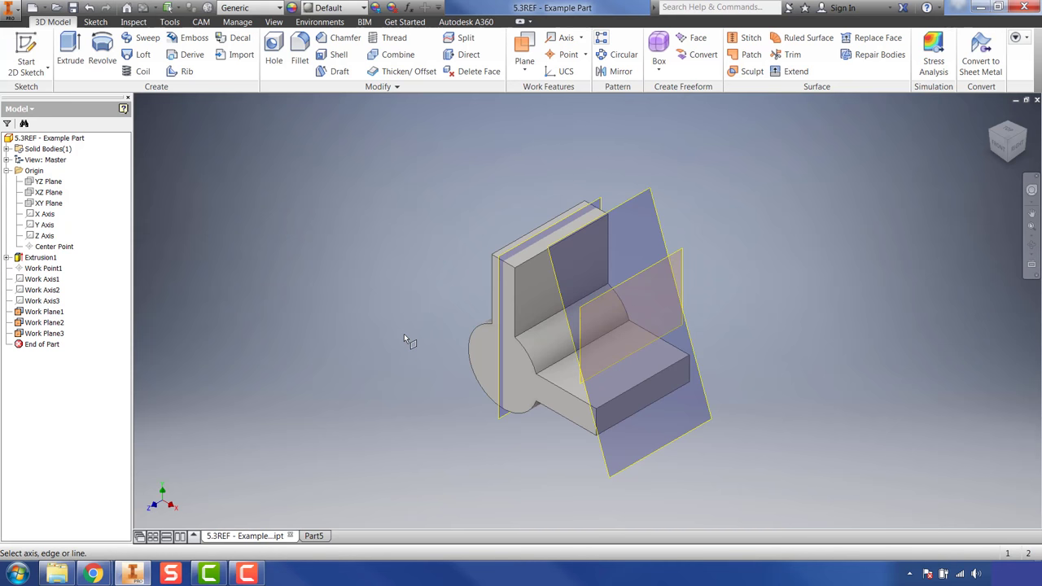
{"action": "left_click", "coordinate": [532, 262]}
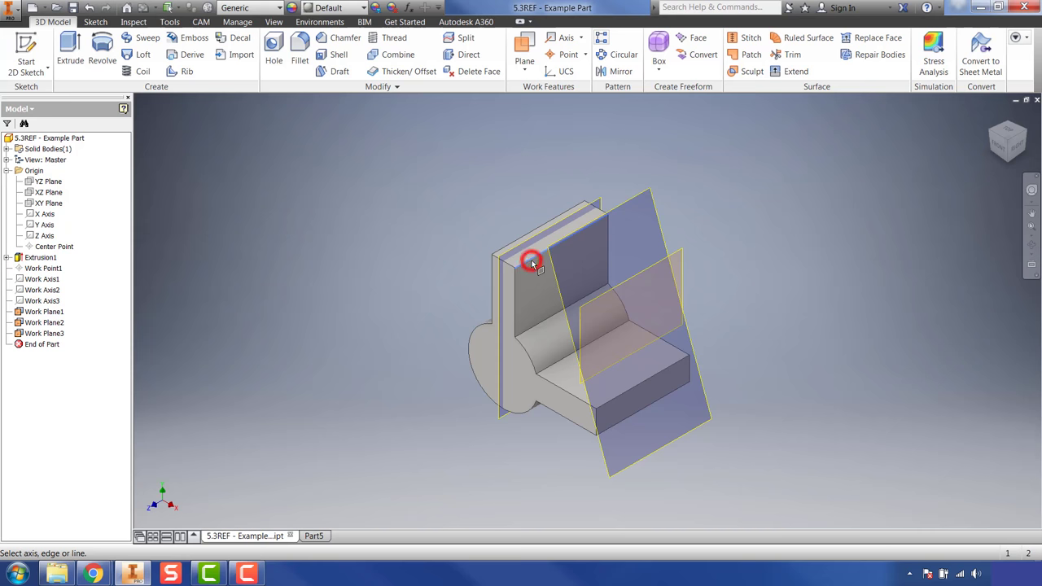
{"action": "left_click", "coordinate": [616, 402]}
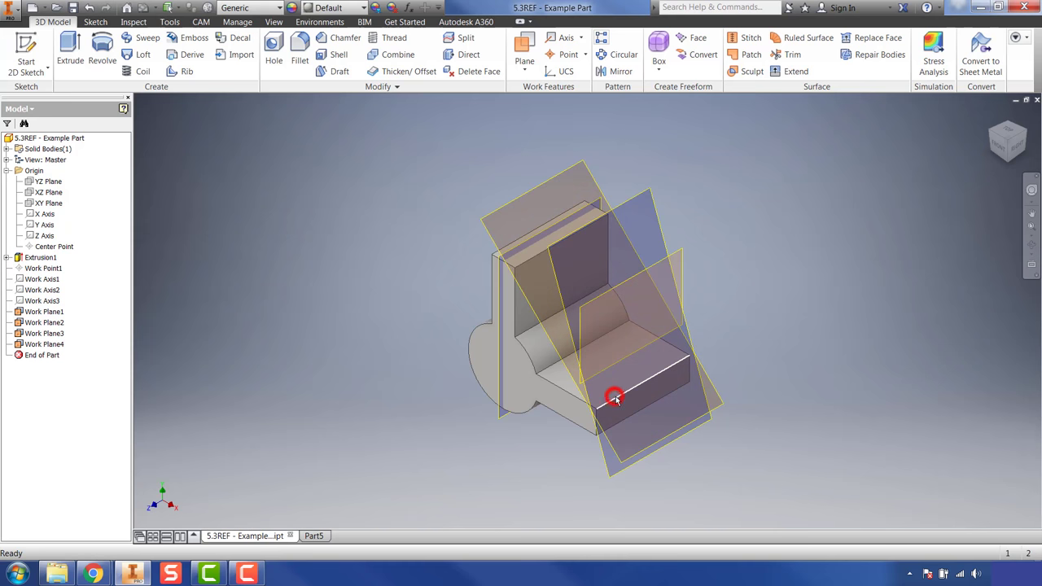
{"action": "left_click", "coordinate": [1012, 141]}
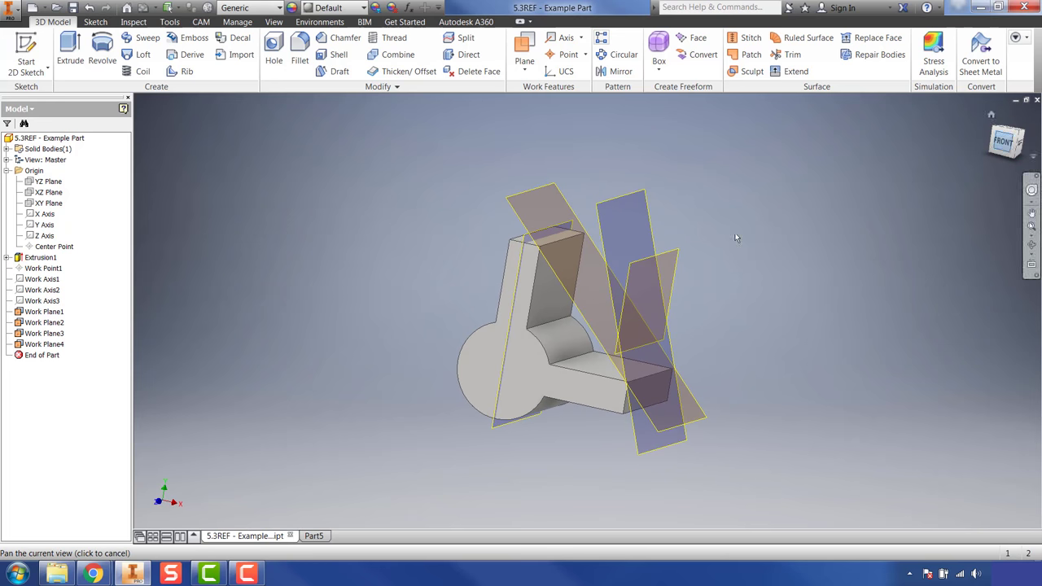
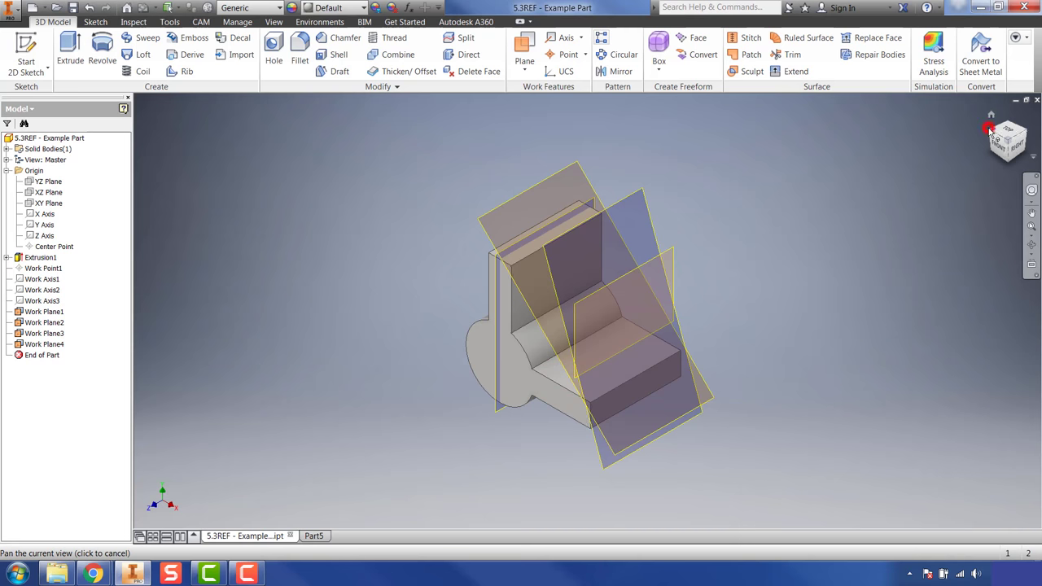
Try a work plane tangent to the cylinder and parallel to the upright plate's outer face, and undo it after checking it from the front.
{"action": "left_click", "coordinate": [1006, 149]}
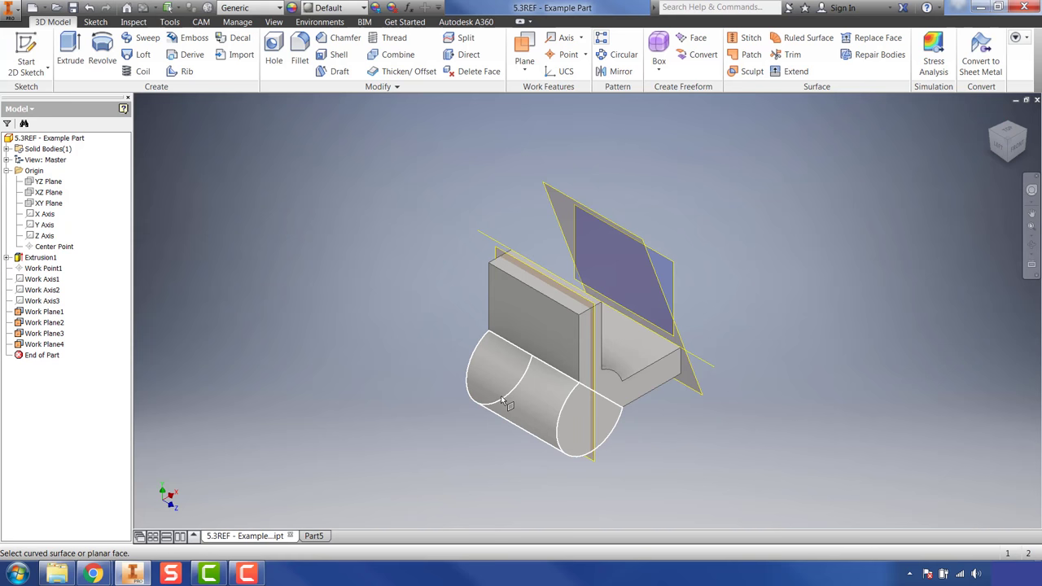
{"action": "left_click", "coordinate": [501, 403]}
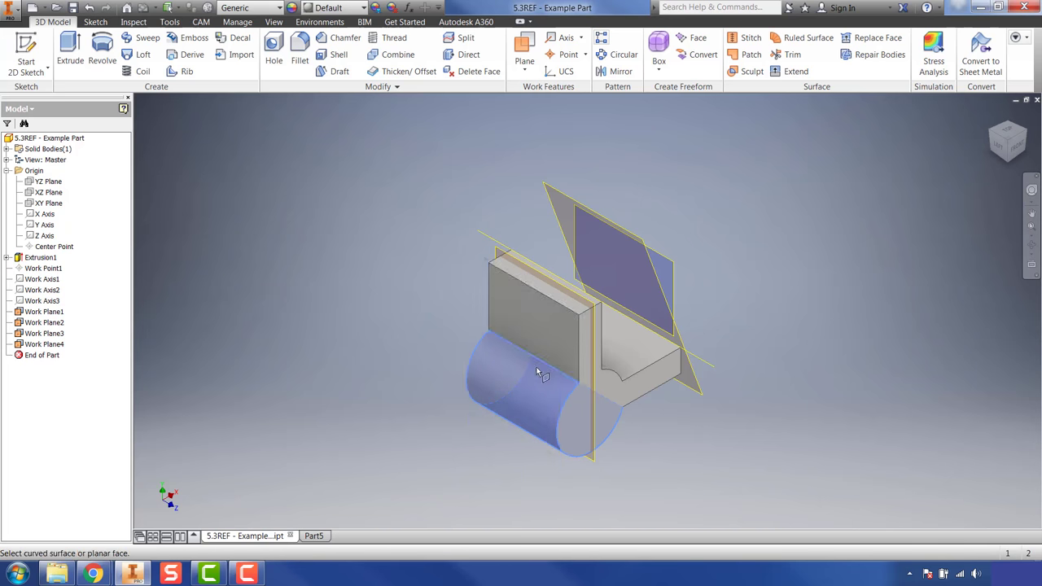
{"action": "left_click", "coordinate": [569, 340]}
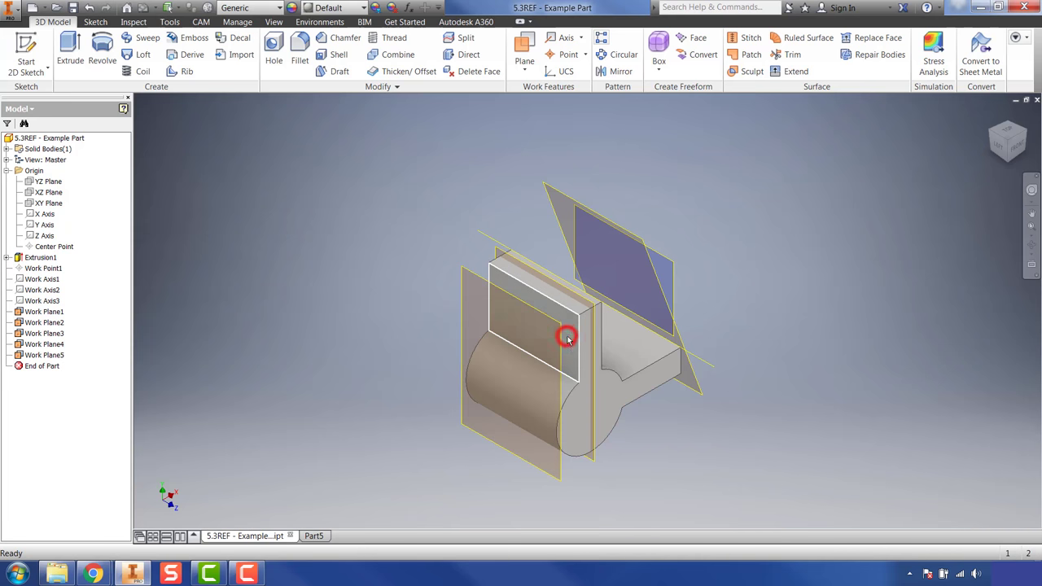
{"action": "left_click_drag", "start_coordinate": [1019, 145], "coordinate": [981, 151]}
{"action": "left_click", "coordinate": [1008, 141]}
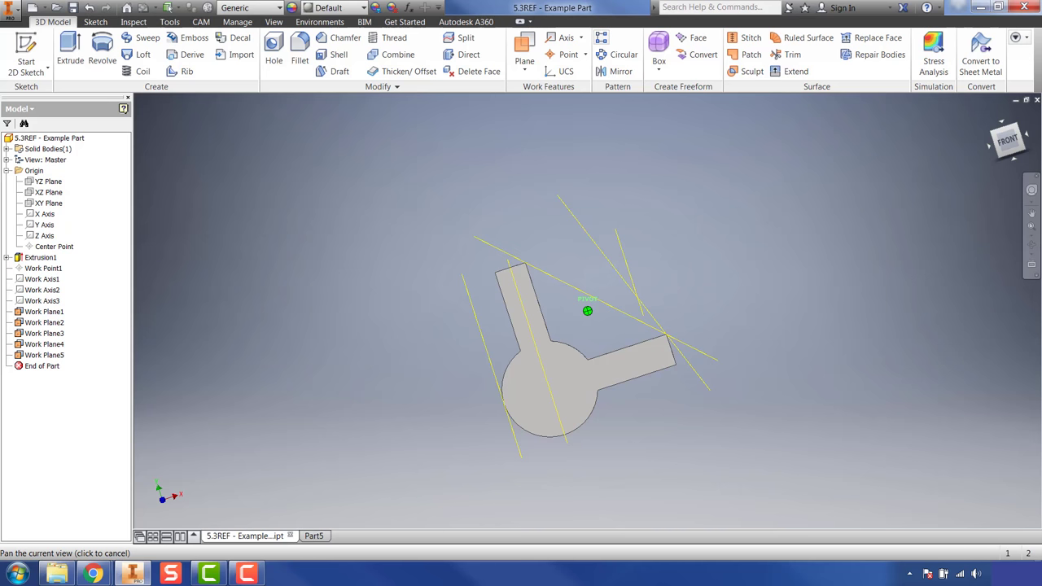
{"action": "middle_click_drag", "start_coordinate": [587, 310], "coordinate": [508, 293], "text": "shift"}
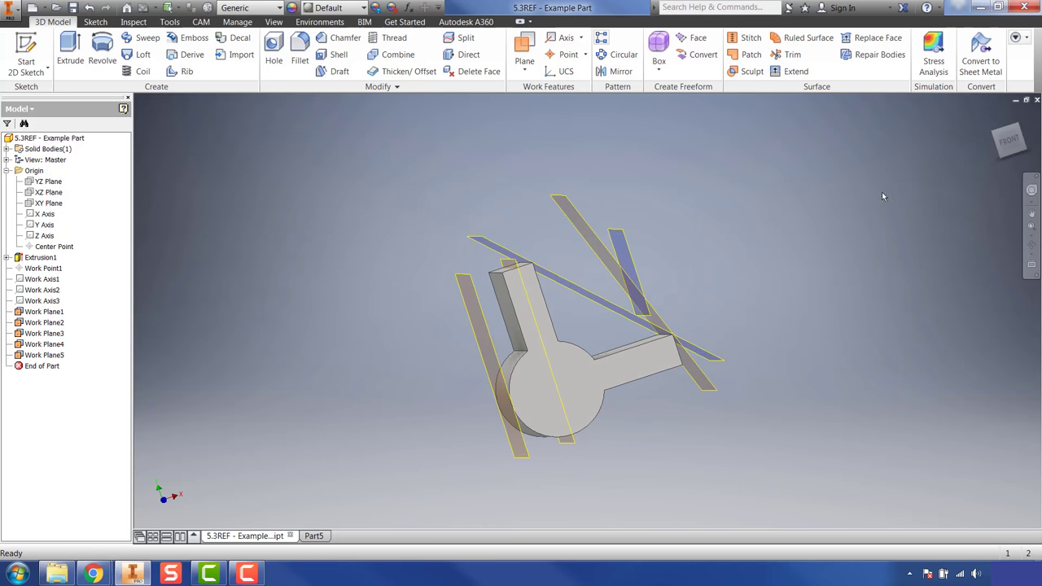
{"action": "key", "text": "ctrl+z"}
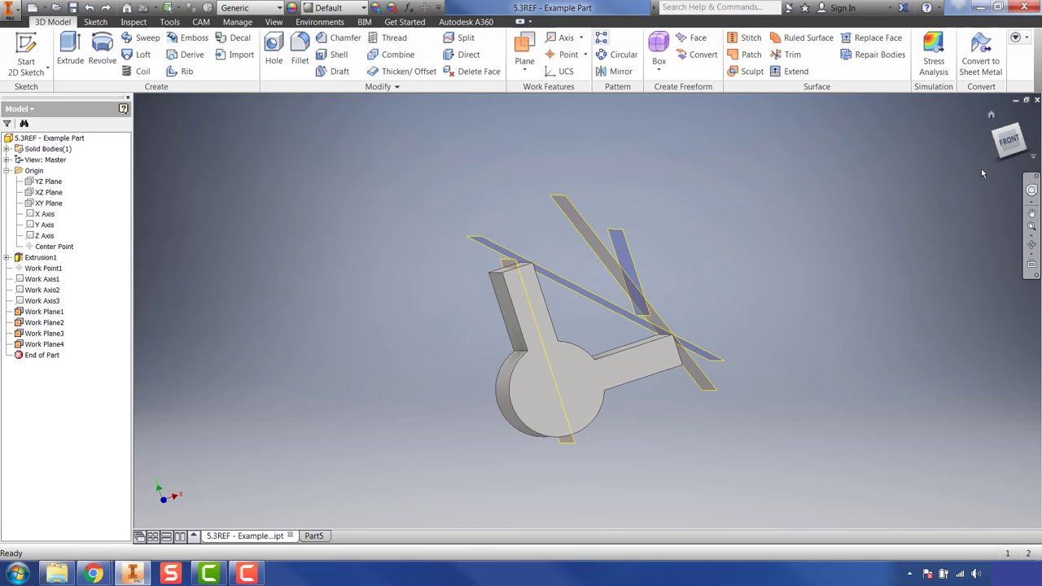
Create a work plane tangent to the top of the cylinder and parallel to the horizontal plate's bottom face.
{"action": "left_click", "coordinate": [998, 136]}
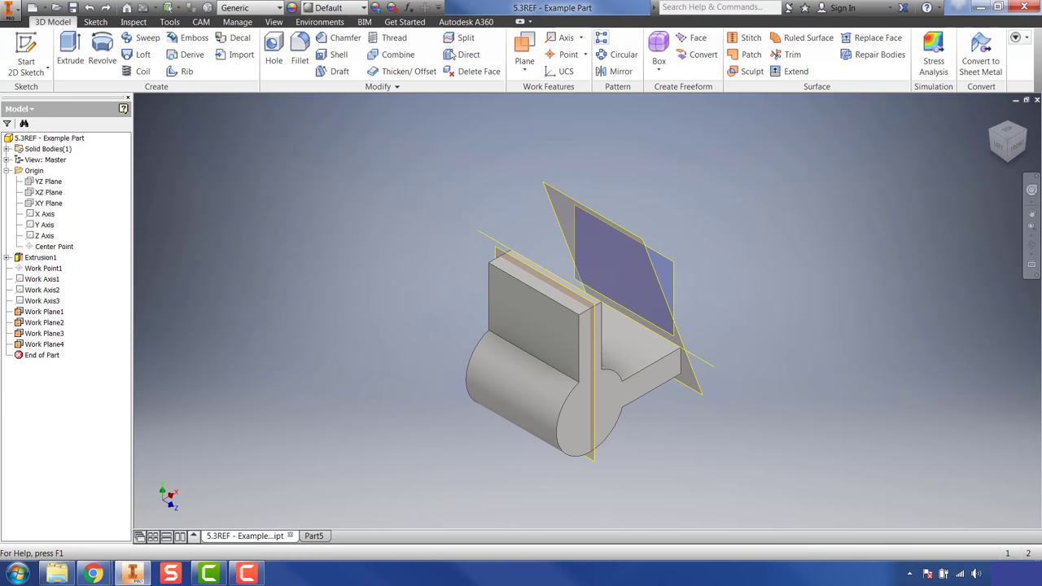
{"action": "left_click", "coordinate": [525, 63]}
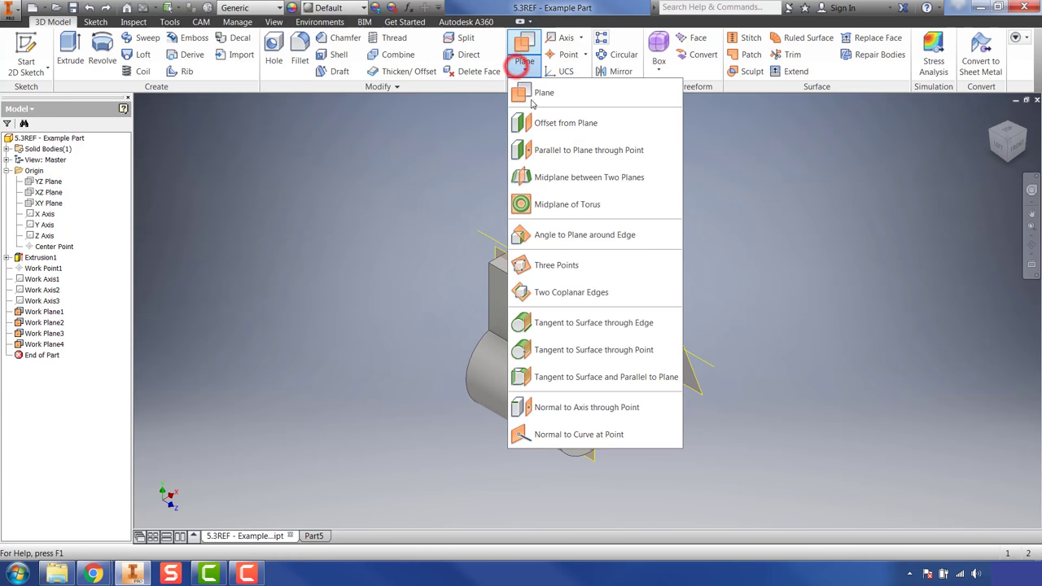
{"action": "left_click", "coordinate": [583, 380]}
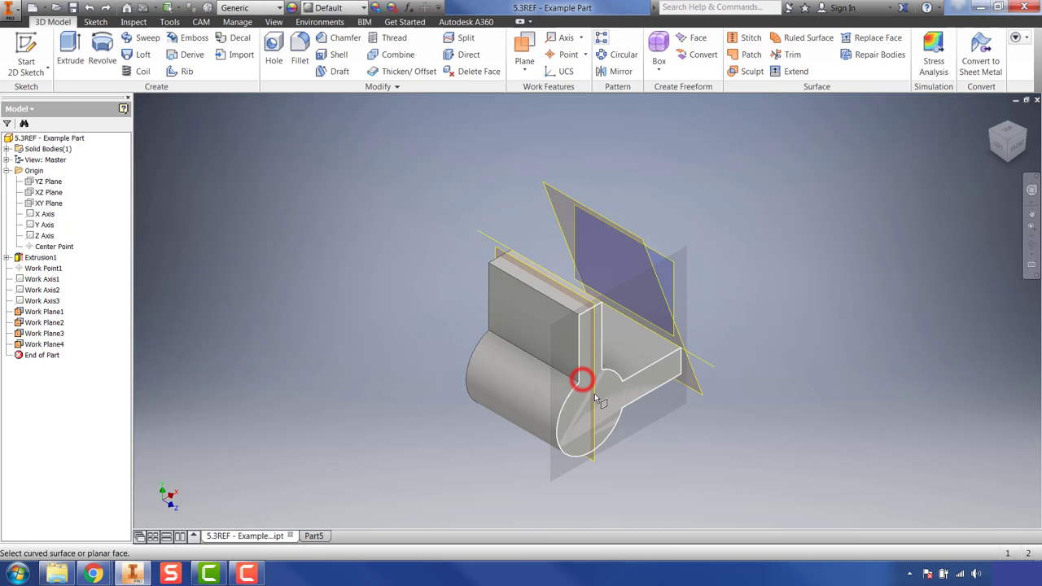
{"action": "left_click", "coordinate": [525, 431]}
{"action": "left_click", "coordinate": [1010, 147]}
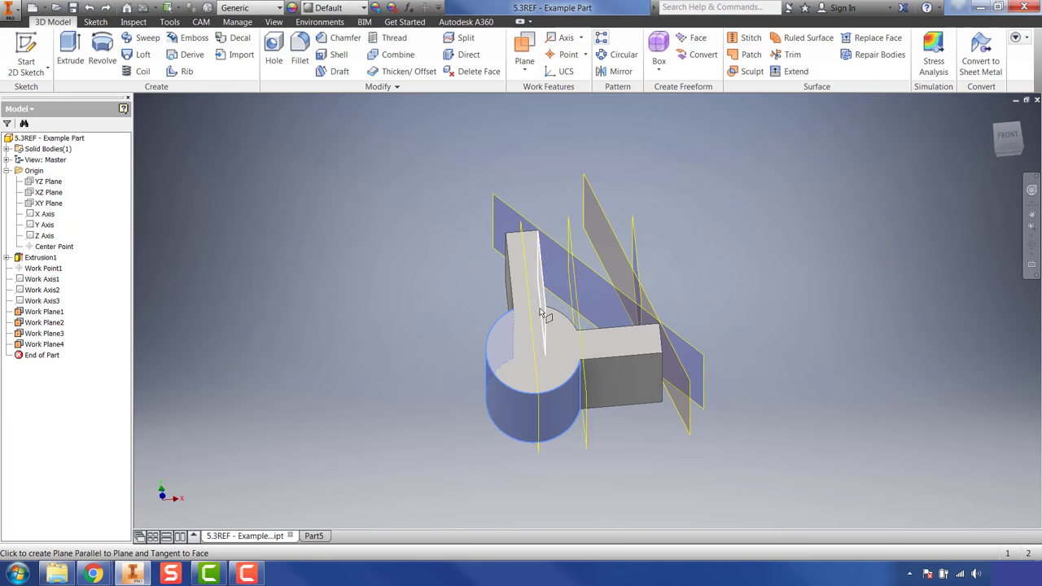
{"action": "left_click", "coordinate": [619, 375]}
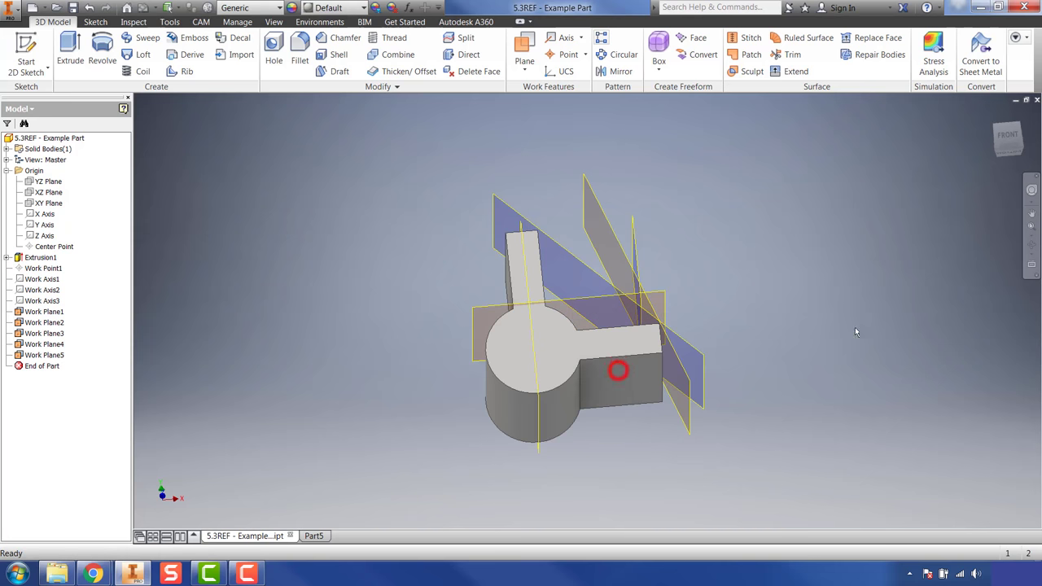
{"action": "left_click", "coordinate": [1017, 125]}
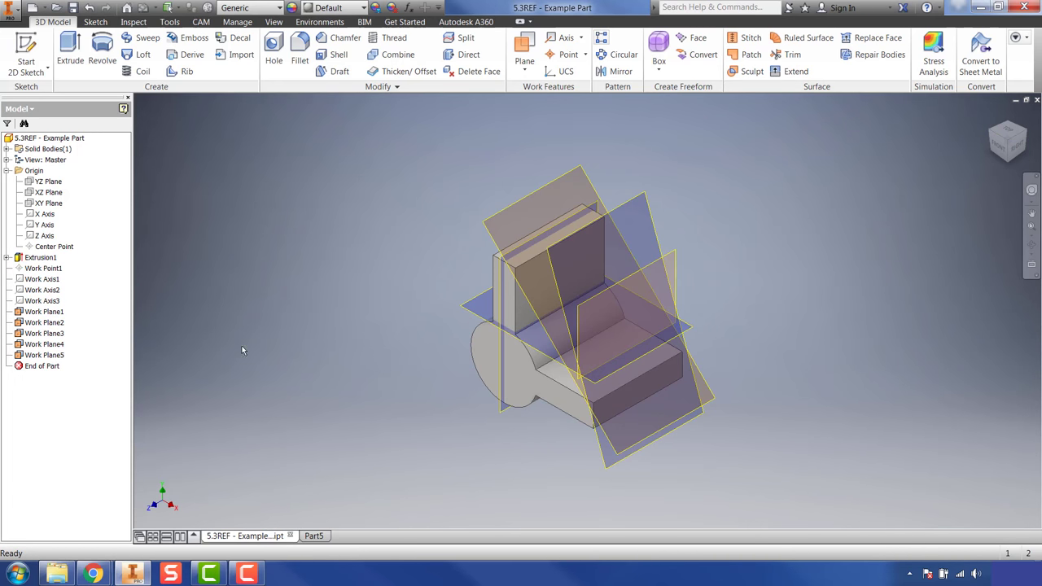
Turn off the visibility of all five work planes.
{"action": "right_click", "coordinate": [43, 318]}
{"action": "left_click", "coordinate": [66, 410]}
{"action": "left_click", "coordinate": [47, 322]}
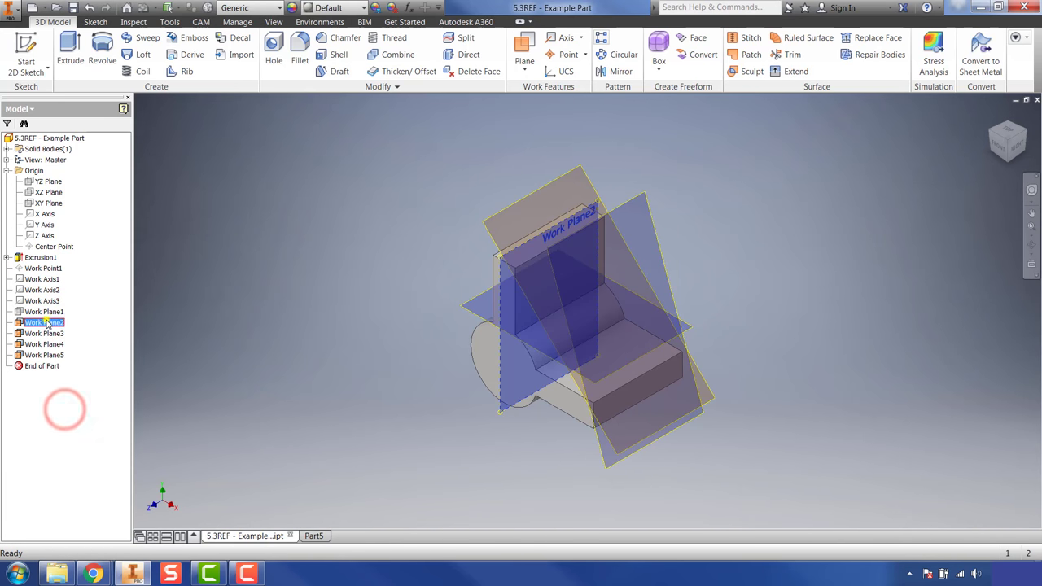
{"action": "right_click", "coordinate": [47, 323]}
{"action": "left_click", "coordinate": [72, 409]}
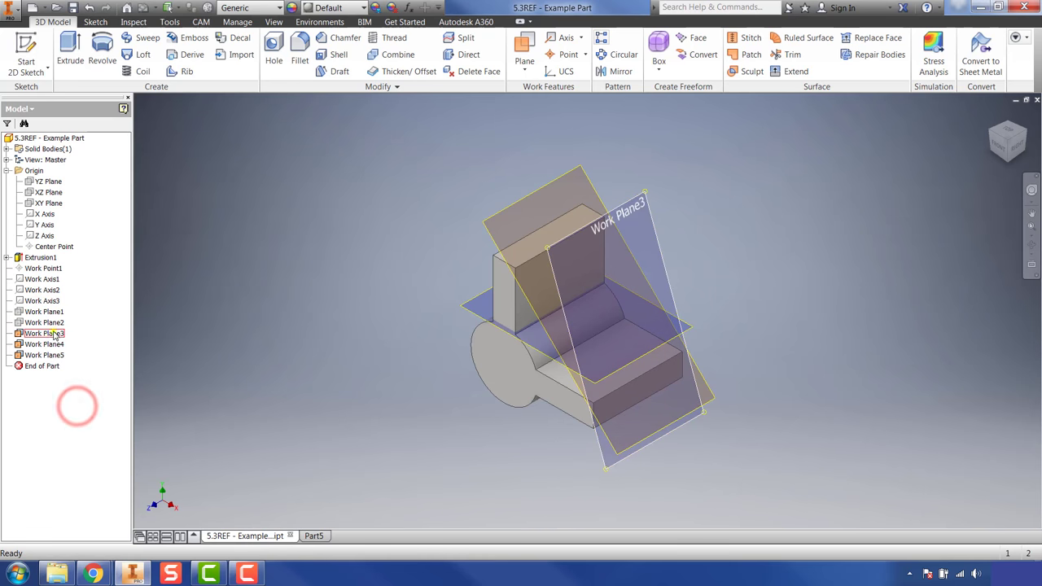
{"action": "right_click", "coordinate": [54, 335]}
{"action": "left_click", "coordinate": [82, 422]}
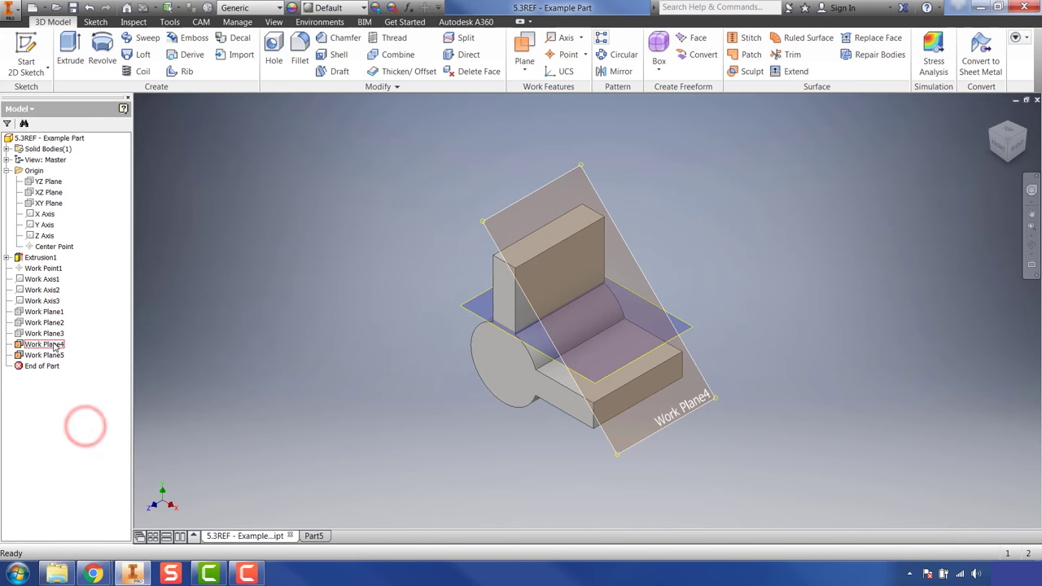
{"action": "right_click", "coordinate": [54, 345]}
{"action": "left_click", "coordinate": [81, 433]}
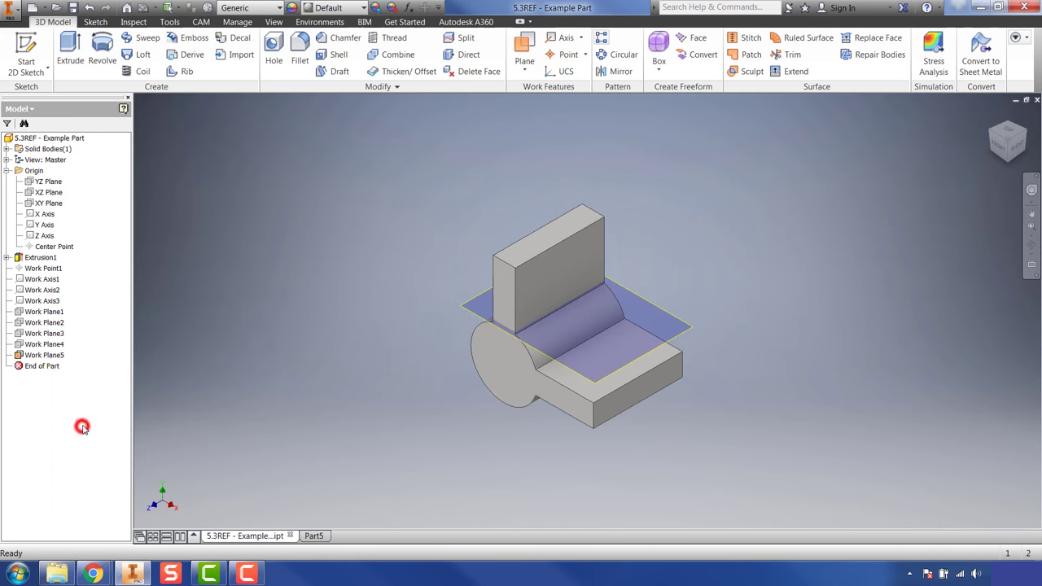
{"action": "right_click", "coordinate": [52, 356]}
{"action": "left_click", "coordinate": [82, 440]}
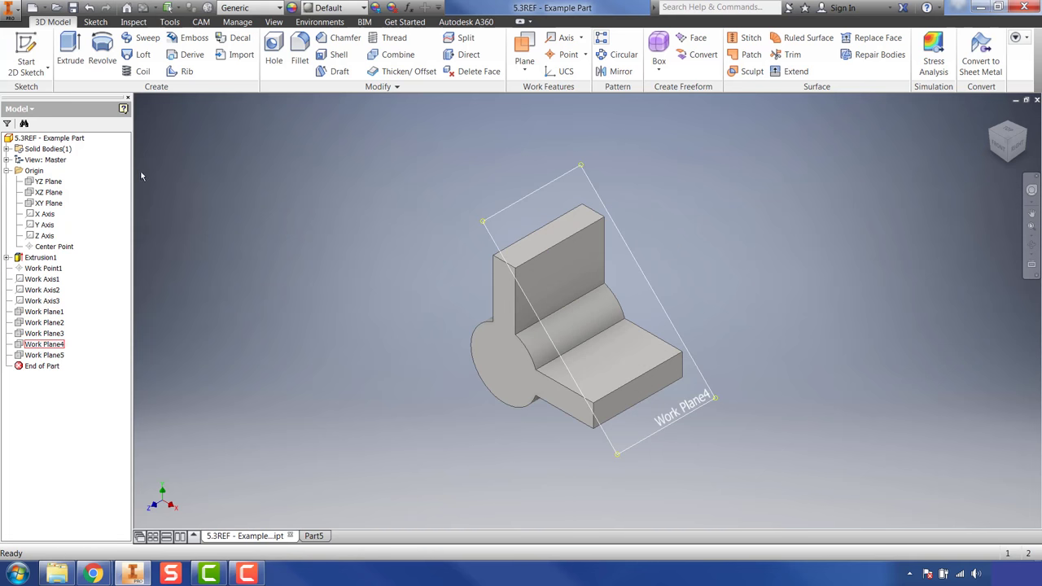
Start a 2D sketch on the hidden Work Plane5, finish it empty and undo it.
{"action": "left_click", "coordinate": [26, 50]}
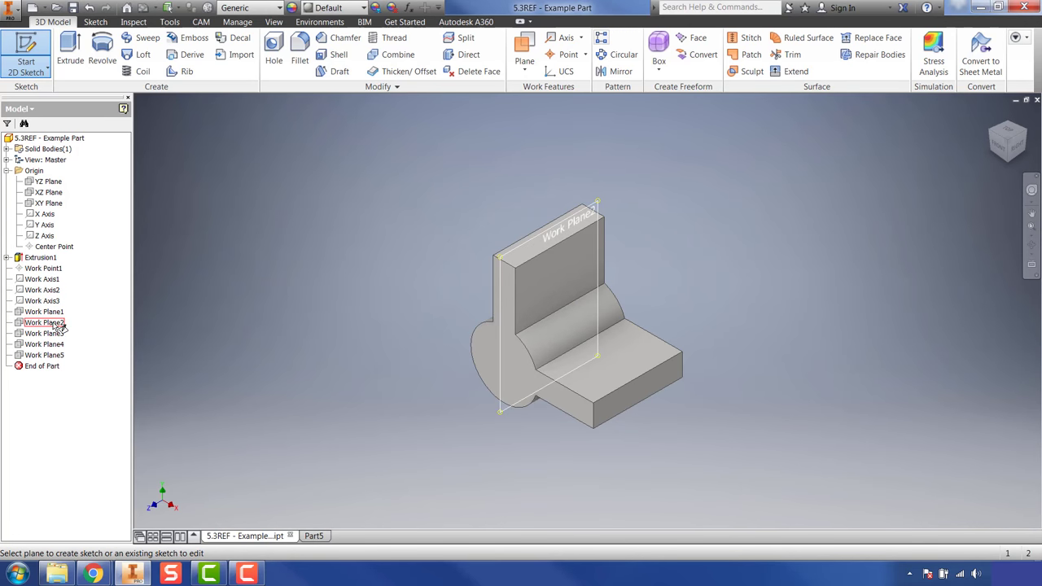
{"action": "left_click", "coordinate": [49, 356]}
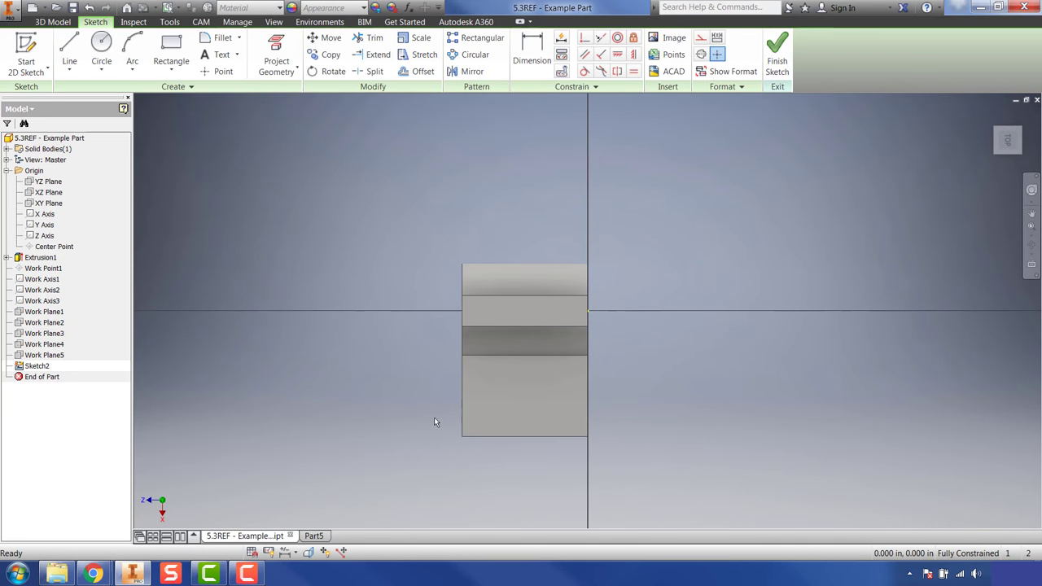
{"action": "left_click", "coordinate": [777, 55]}
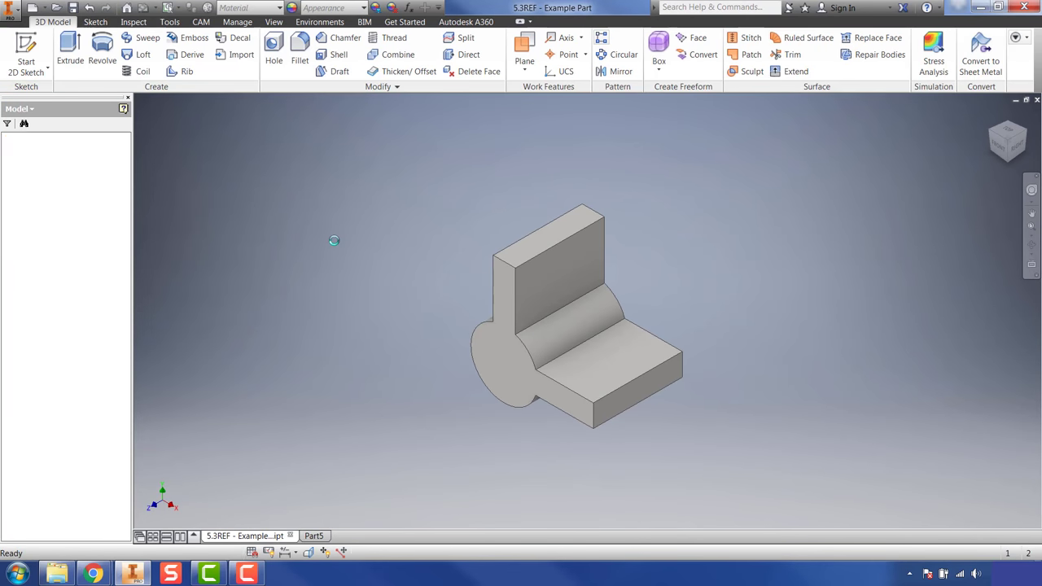
{"action": "key", "text": "ctrl+z"}
{"action": "key", "text": "ctrl+z"}
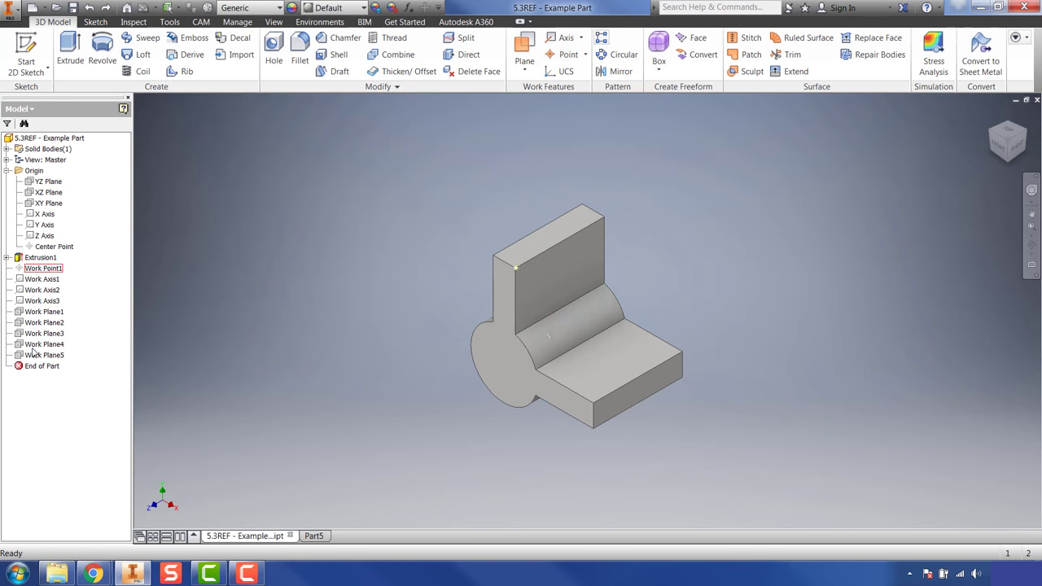
{"action": "left_click", "coordinate": [737, 226]}
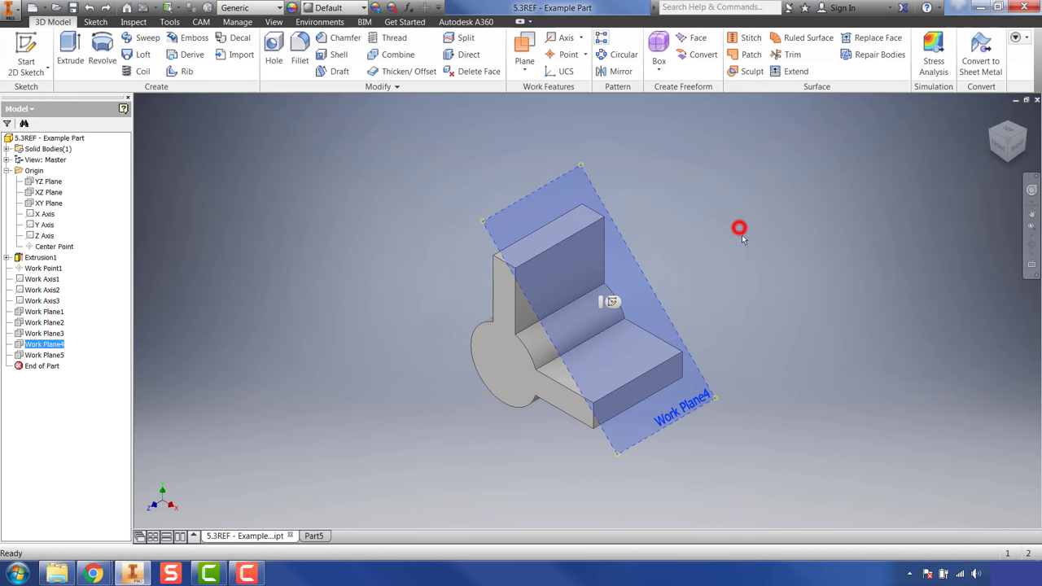
{"action": "left_click", "coordinate": [228, 371]}
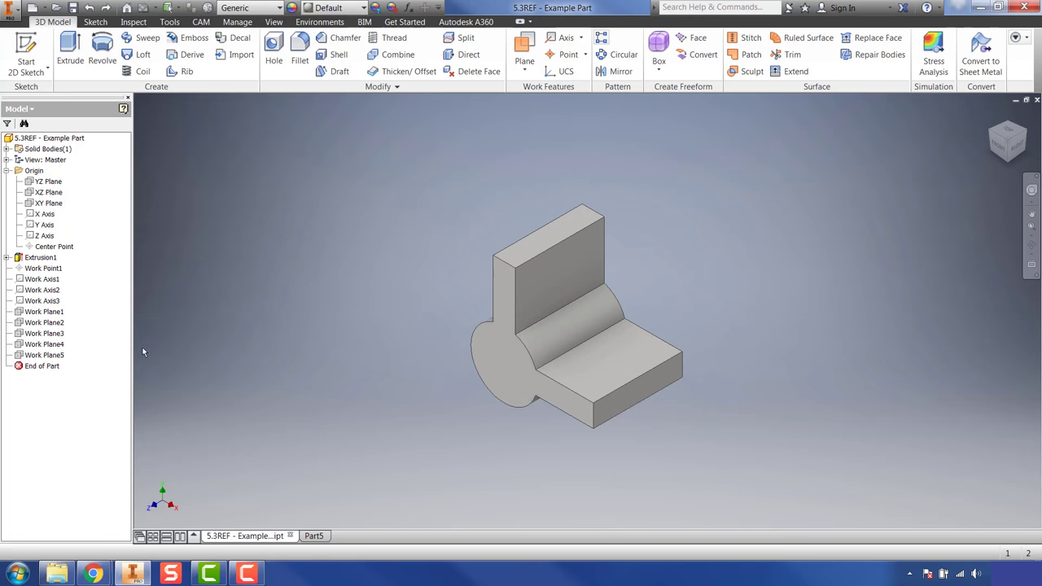
{"action": "left_click", "coordinate": [9, 9]}
{"action": "left_click", "coordinate": [43, 116]}
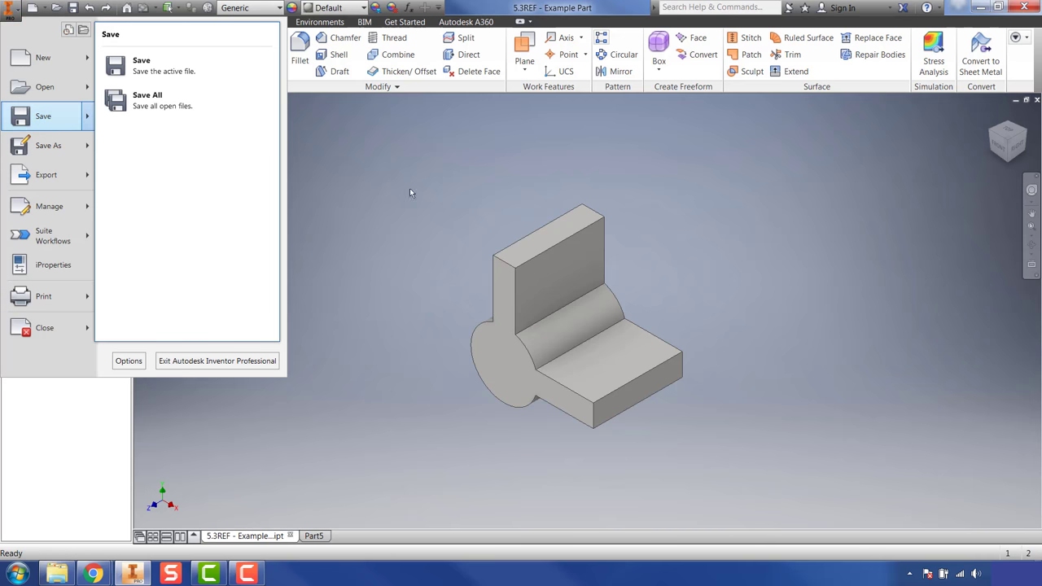
{"action": "left_click", "coordinate": [471, 199]}
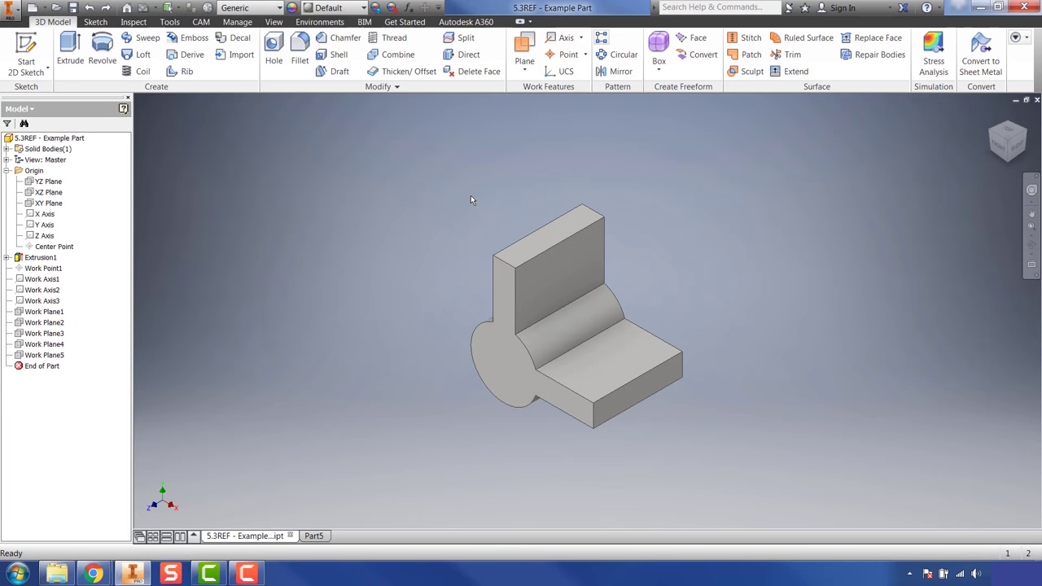